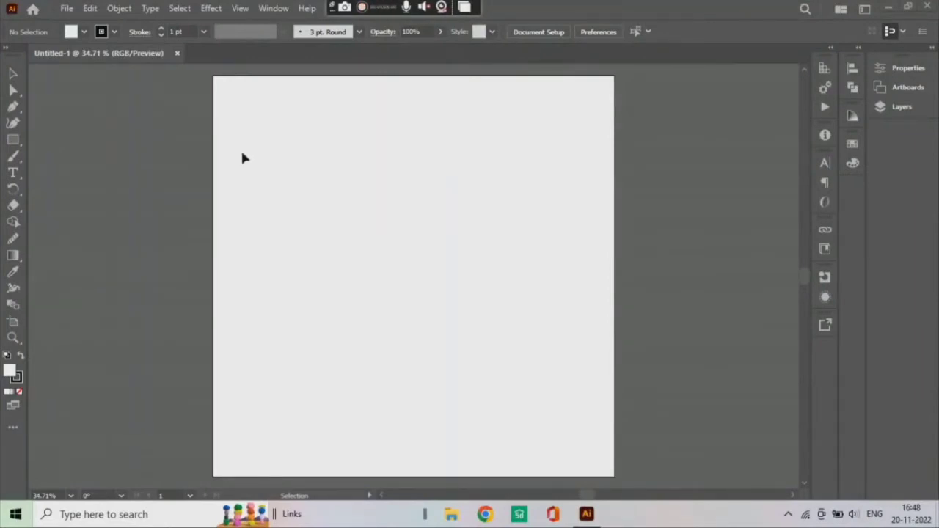
# - Draw a tall narrow rectangle on the left, stretch it taller, and duplicate it to the right
pyautogui.click(13, 140)
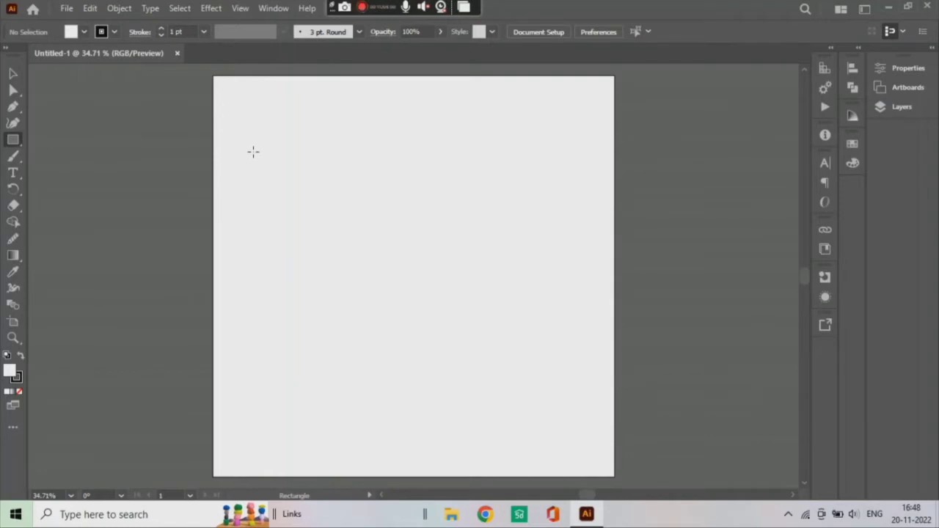
pyautogui.moveTo(255, 161); pyautogui.dragTo(297, 388)
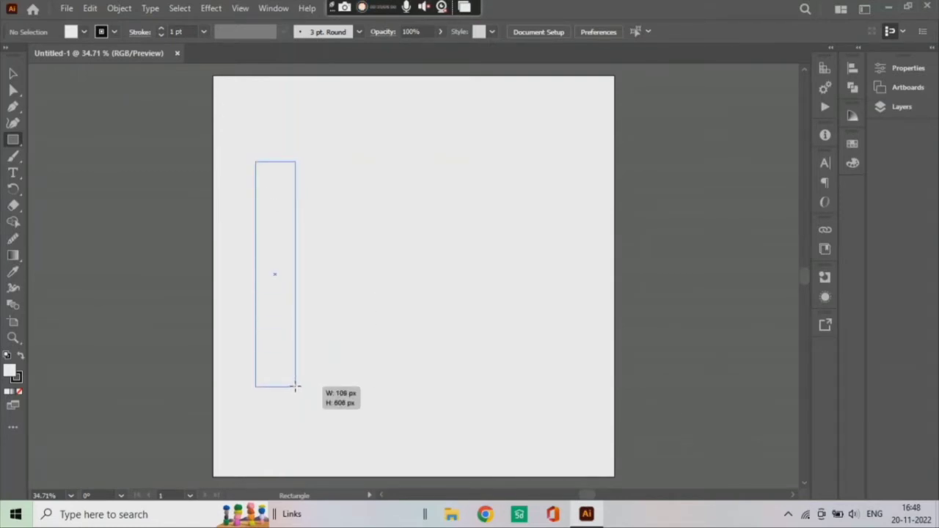
pyautogui.moveTo(297, 388); pyautogui.dragTo(296, 387)
pyautogui.press('v')
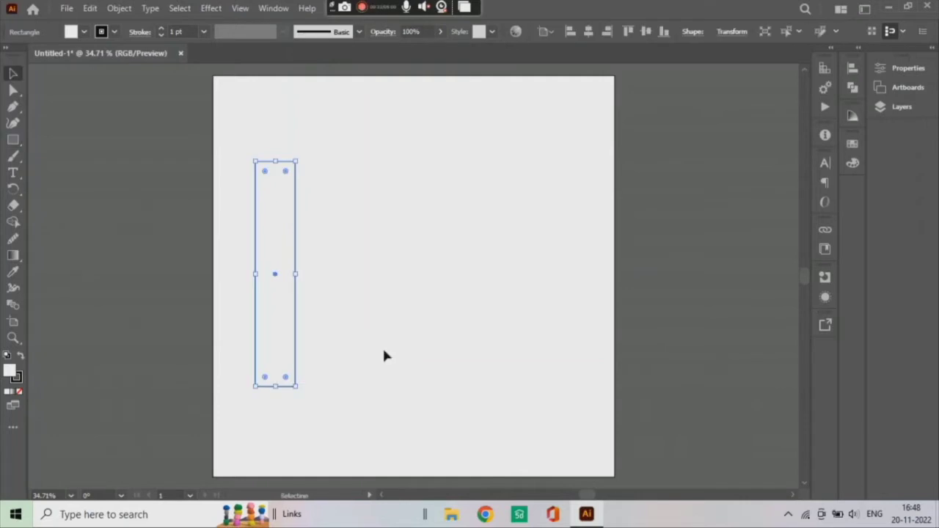
pyautogui.moveTo(276, 160); pyautogui.dragTo(276, 138)
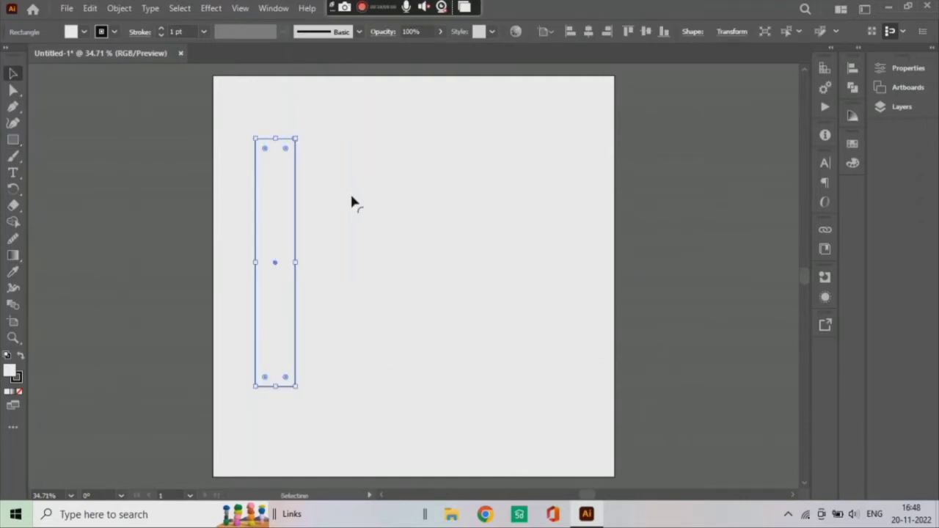
pyautogui.click(301, 321)
pyautogui.click(296, 323)
pyautogui.moveTo(286, 387)
pyautogui.mouseDown()
pyautogui.moveTo(449, 389)
pyautogui.moveTo(436, 387)
pyautogui.mouseUp()
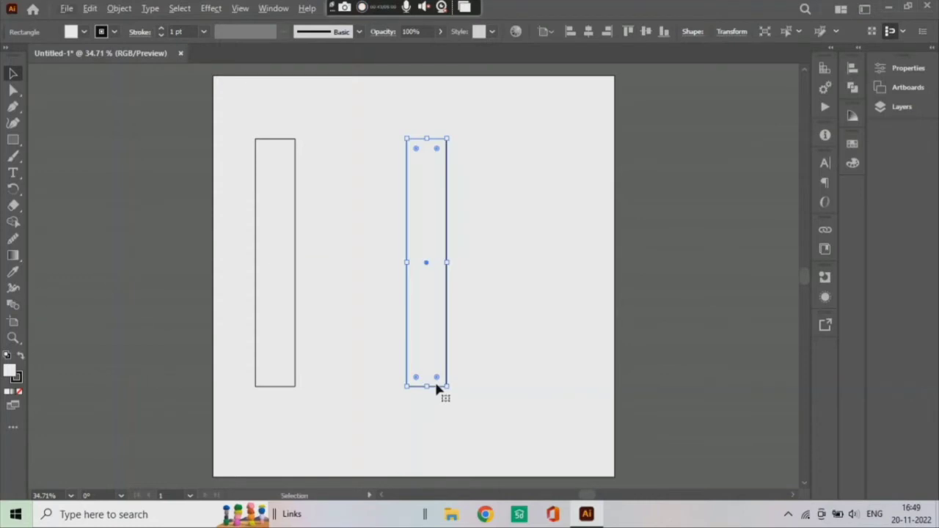
pyautogui.click(366, 319)
# - Make a horizontal copy of the right bar and lay it across both uprights
pyautogui.click(408, 328)
pyautogui.moveTo(508, 220); pyautogui.dragTo(530, 273)
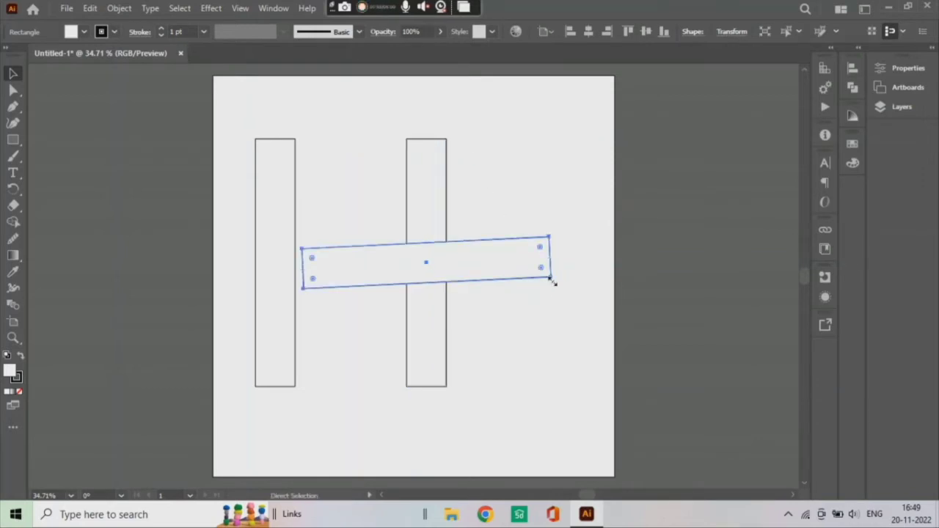
pyautogui.hotkey('ctrl', 'z')
pyautogui.moveTo(453, 137)
pyautogui.mouseDown()
pyautogui.moveTo(499, 180)
pyautogui.moveTo(533, 292)
pyautogui.moveTo(427, 331)
pyautogui.mouseUp()
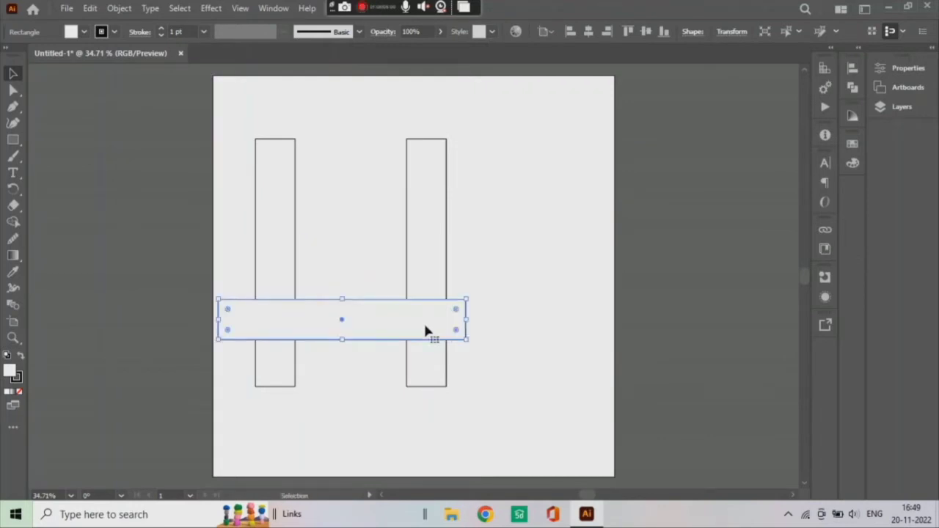
pyautogui.click(541, 317)
pyautogui.moveTo(542, 317); pyautogui.dragTo(225, 352)
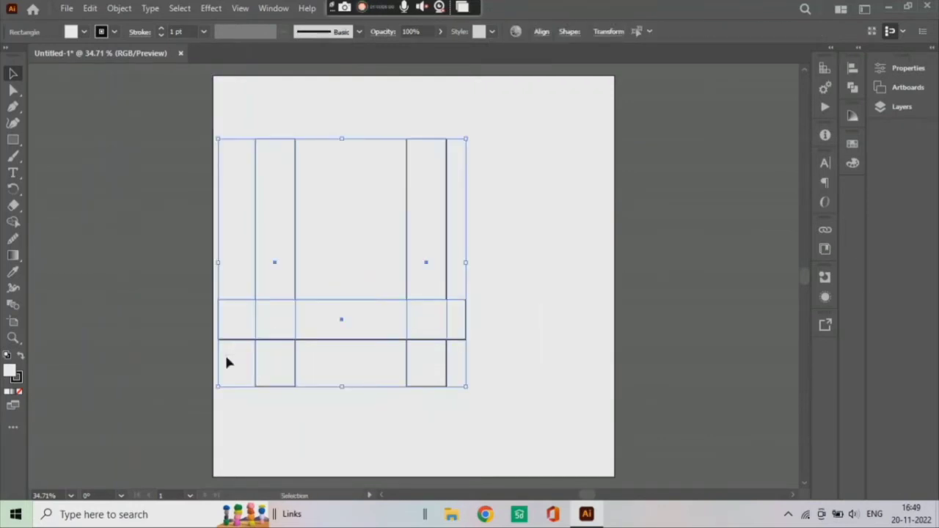
# - Set the three rectangles' fill to None and shift the horizontal bar slightly up
pyautogui.click(20, 392)
pyautogui.click(273, 434)
pyautogui.moveTo(345, 340)
pyautogui.mouseDown()
pyautogui.moveTo(371, 318)
pyautogui.moveTo(348, 321)
pyautogui.moveTo(369, 332)
pyautogui.mouseUp()
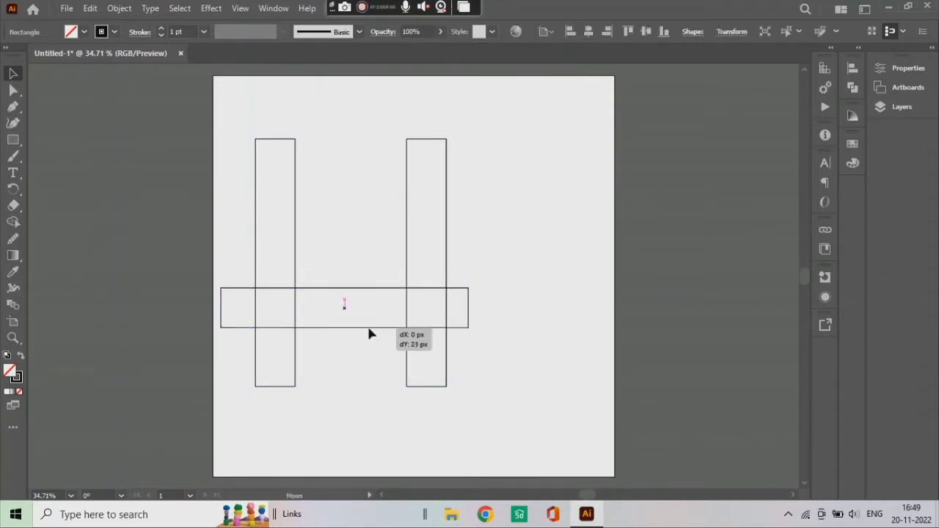
pyautogui.click(371, 356)
# - Duplicate the horizontal bar higher up, using a temporary spacer rectangle that is then deleted
pyautogui.press('m')
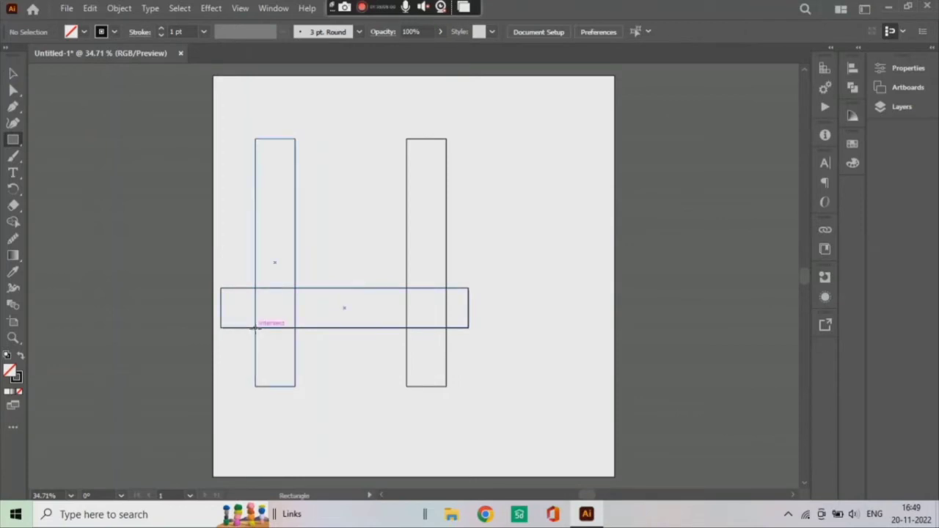
pyautogui.moveTo(255, 328)
pyautogui.mouseDown()
pyautogui.moveTo(293, 387)
pyautogui.moveTo(299, 199)
pyautogui.moveTo(289, 200)
pyautogui.mouseUp()
pyautogui.press('v')
pyautogui.click(360, 330)
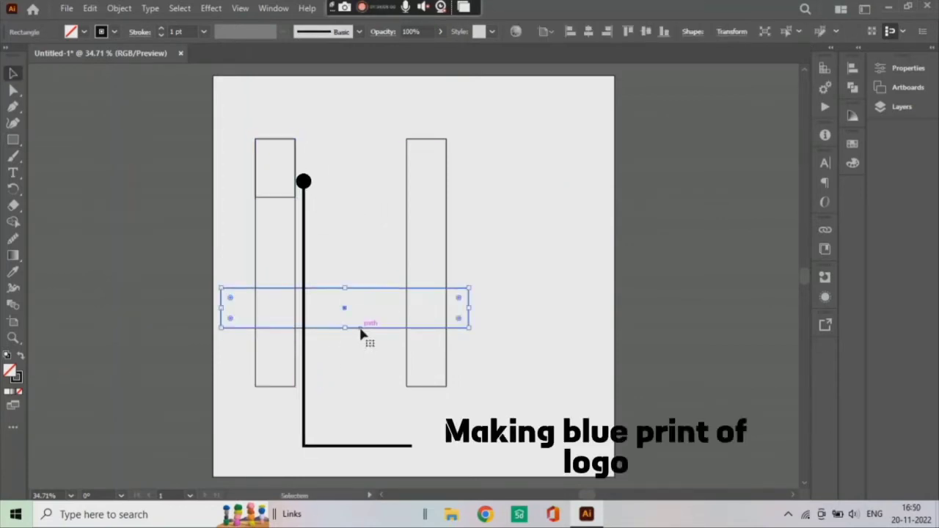
pyautogui.keyDown('alt'); pyautogui.moveTo(361, 332); pyautogui.dragTo(360, 242); pyautogui.keyUp('alt')
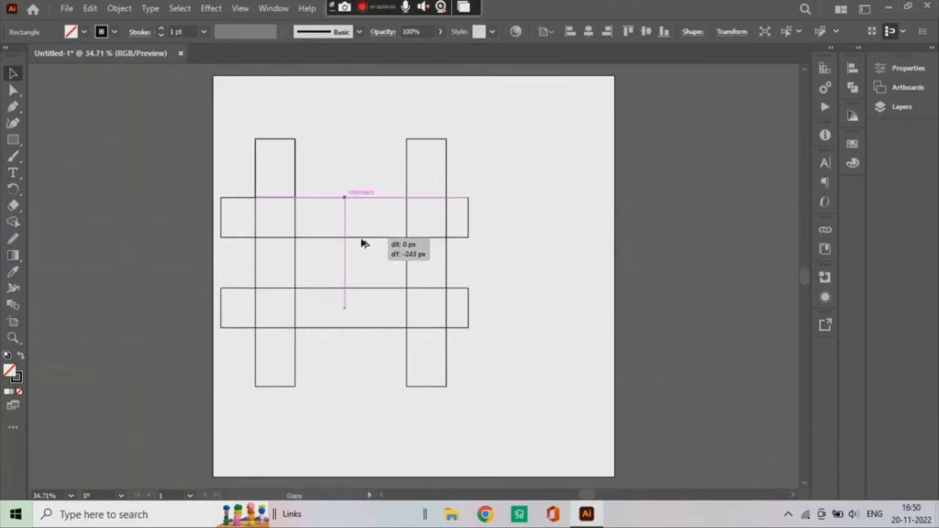
pyautogui.click(514, 292)
pyautogui.click(282, 198)
pyautogui.press('Delete')
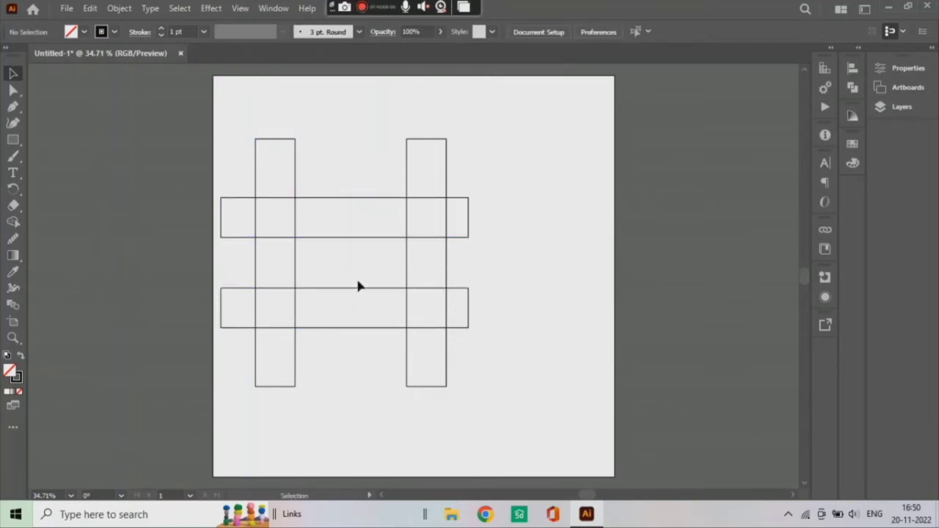
pyautogui.press('l')
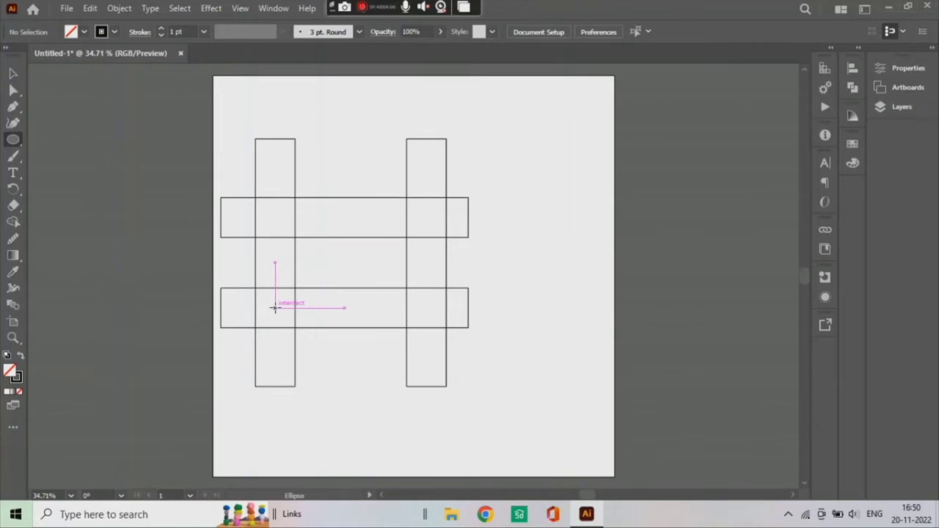
# - Draw a circle on the lower-left crossing and add an overlapping, offset copy
pyautogui.moveTo(274, 309)
pyautogui.mouseDown()
pyautogui.moveTo(308, 341)
pyautogui.moveTo(308, 324)
pyautogui.mouseUp()
pyautogui.press('v')
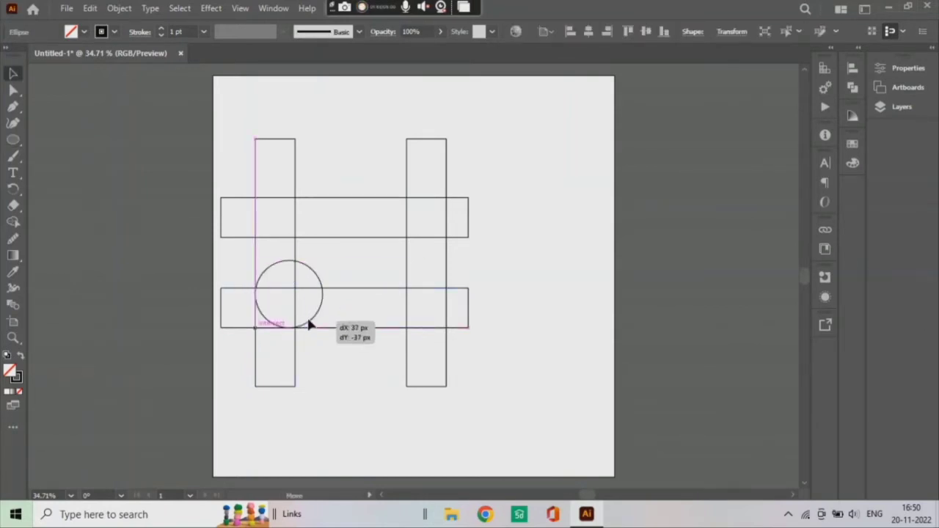
pyautogui.click(332, 358)
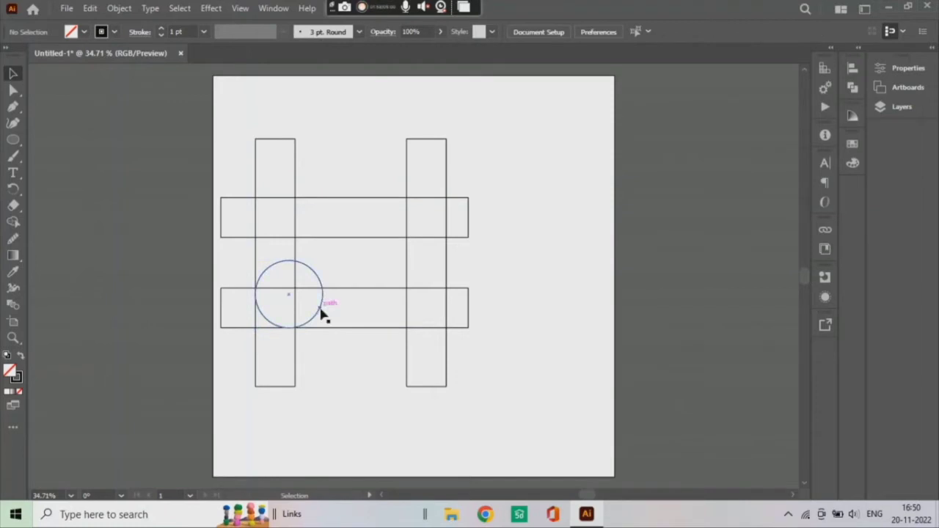
pyautogui.moveTo(321, 313)
pyautogui.mouseDown()
pyautogui.moveTo(348, 287)
pyautogui.moveTo(299, 341)
pyautogui.mouseUp()
pyautogui.click(589, 331)
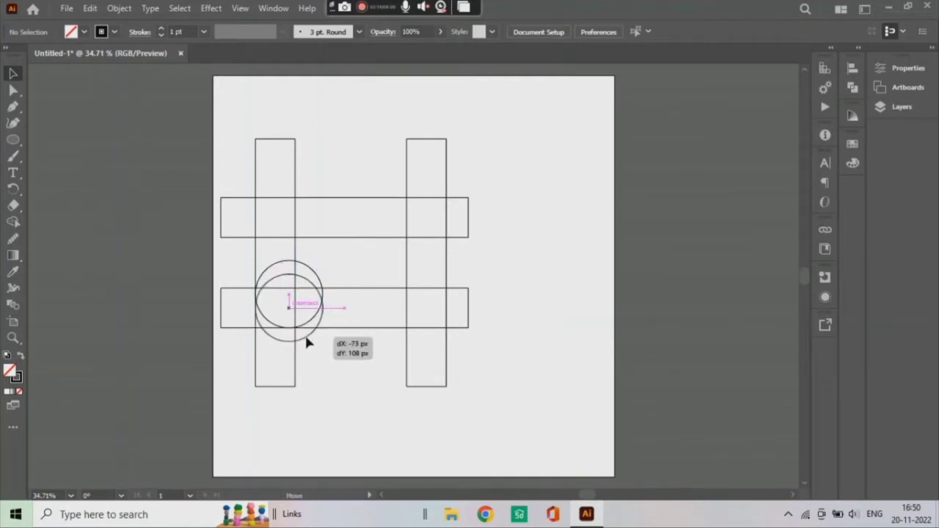
pyautogui.moveTo(304, 339); pyautogui.dragTo(304, 338)
pyautogui.click(345, 368)
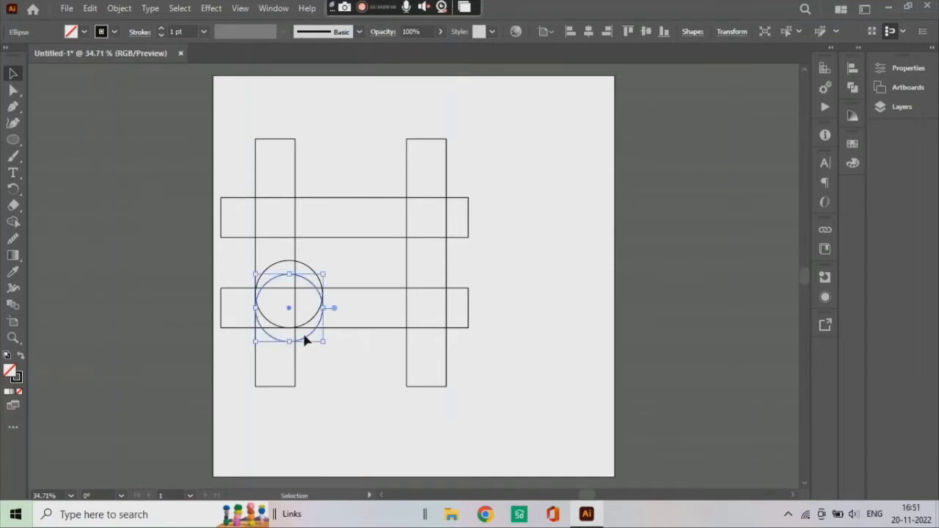
pyautogui.click(361, 377)
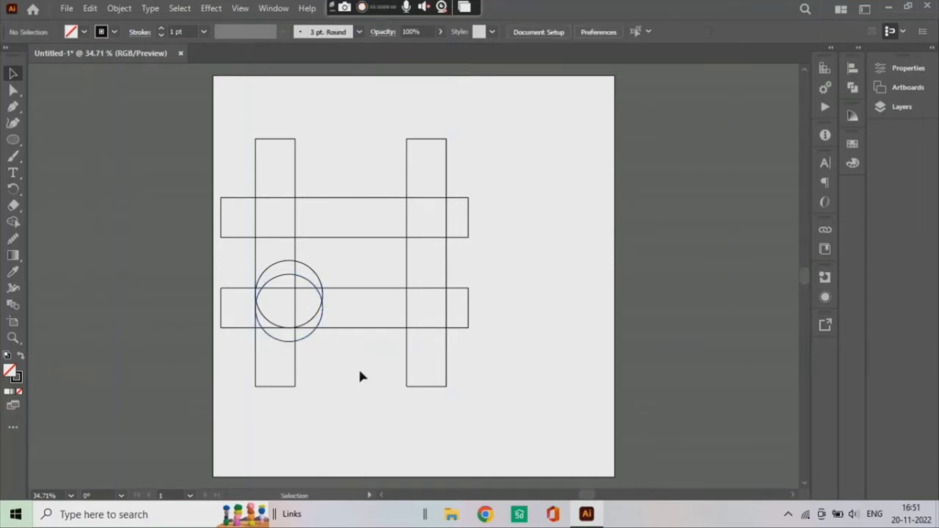
# - Copy the circle pair to the upper-right crossing and nudge one circle slightly upward
pyautogui.click(307, 288)
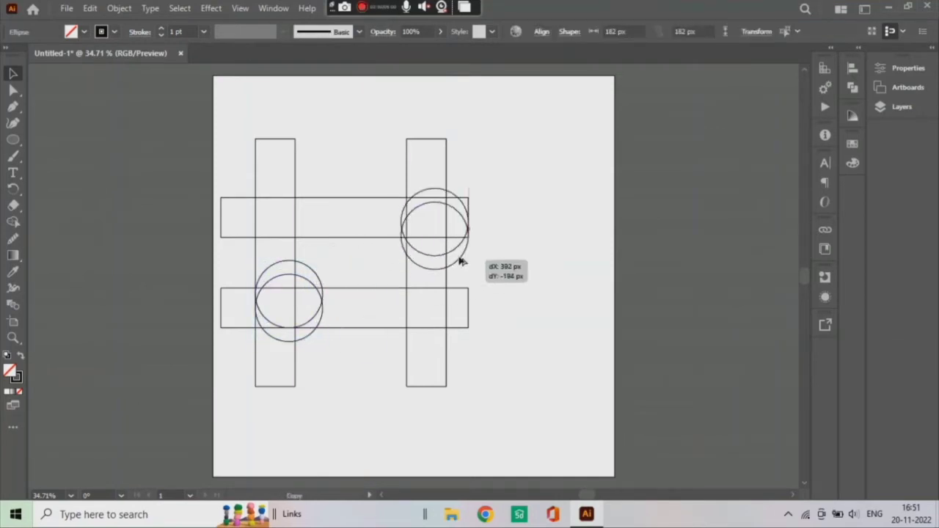
pyautogui.moveTo(314, 337)
pyautogui.mouseDown()
pyautogui.moveTo(445, 247)
pyautogui.moveTo(435, 250)
pyautogui.moveTo(436, 259)
pyautogui.moveTo(468, 262)
pyautogui.moveTo(433, 264)
pyautogui.mouseUp()
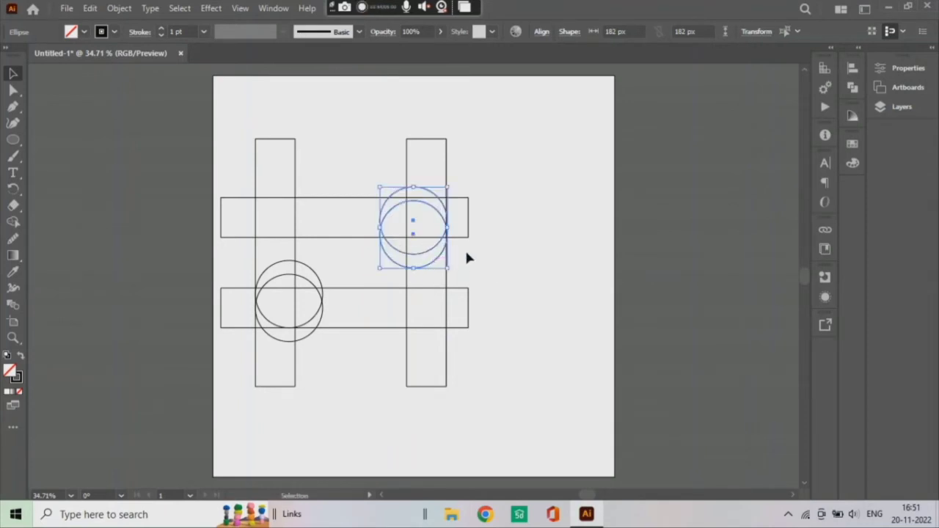
pyautogui.click(465, 248)
pyautogui.click(431, 255)
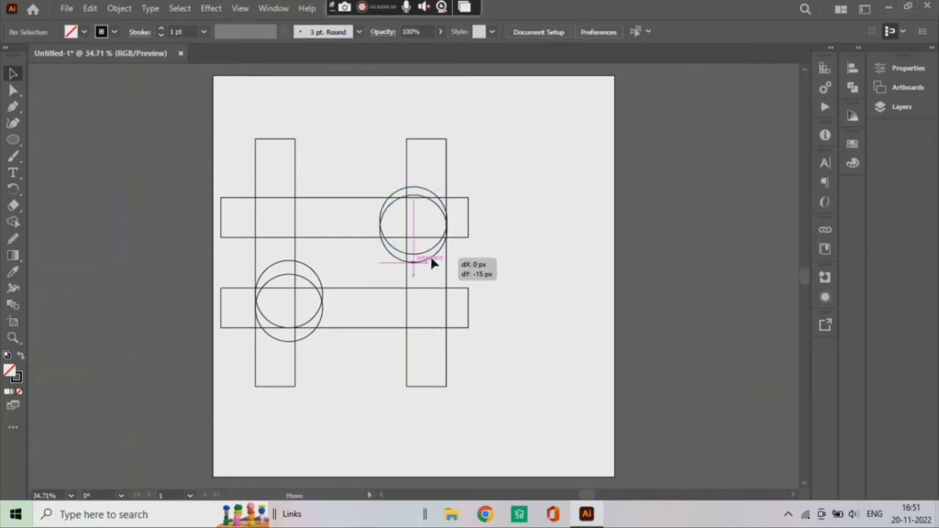
pyautogui.click(490, 257)
pyautogui.moveTo(419, 256); pyautogui.dragTo(421, 252)
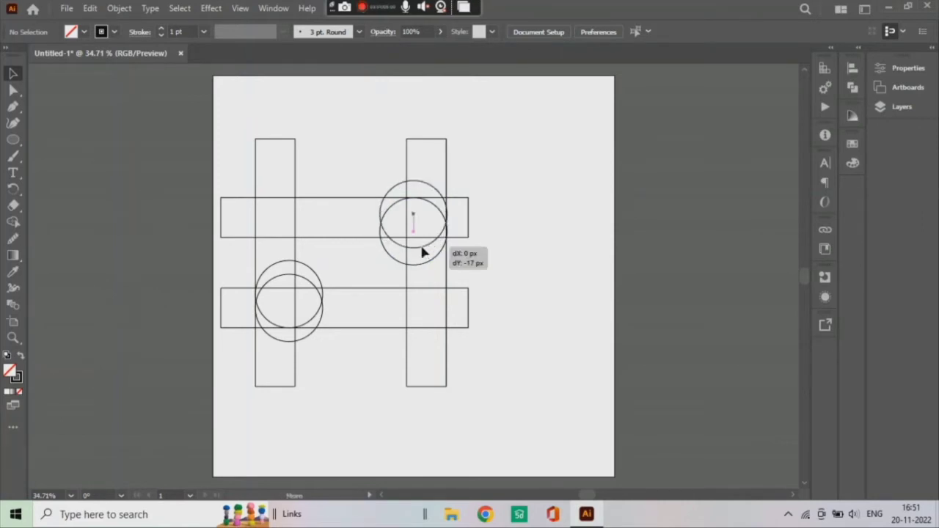
pyautogui.moveTo(422, 252); pyautogui.dragTo(422, 250)
pyautogui.click(543, 264)
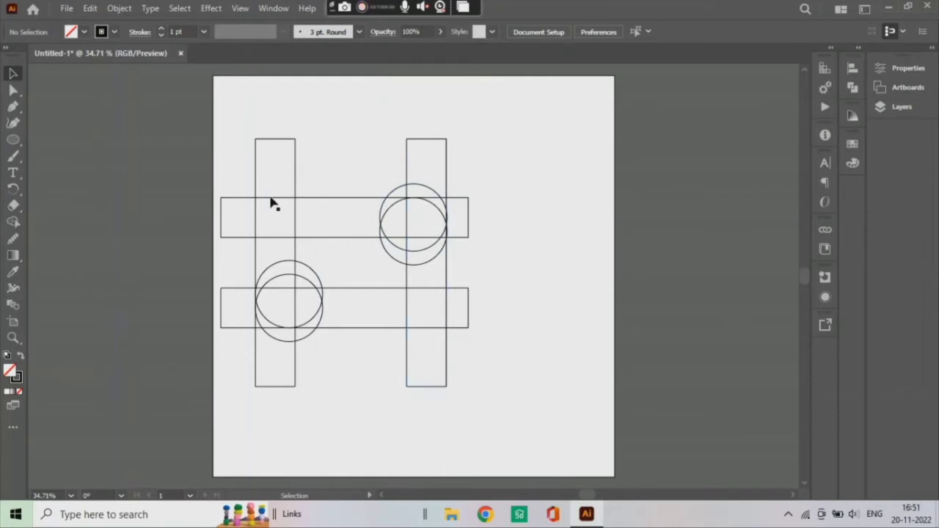
# - Pen-draw a '1' in the lower bar, a vertical stroke with a diagonal flag, then zoom to 50%
pyautogui.click(71, 496)
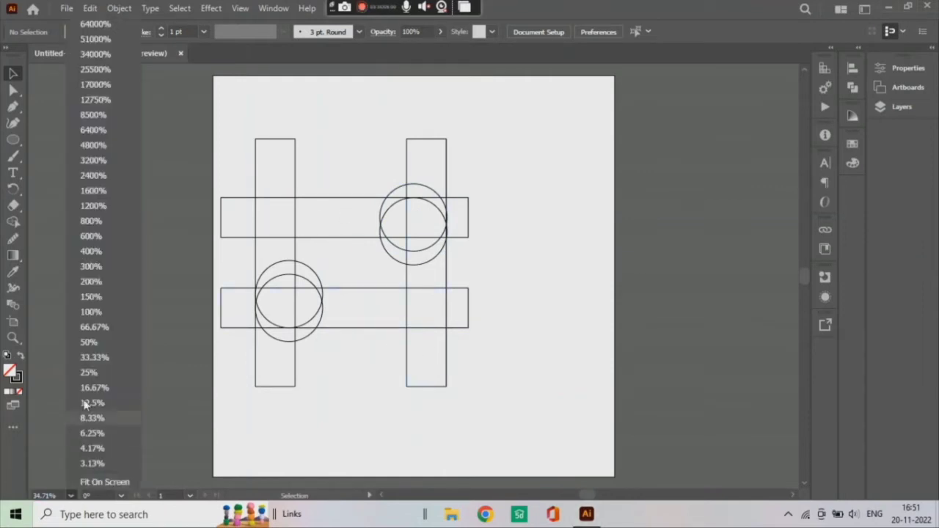
pyautogui.click(96, 342)
pyautogui.click(71, 496)
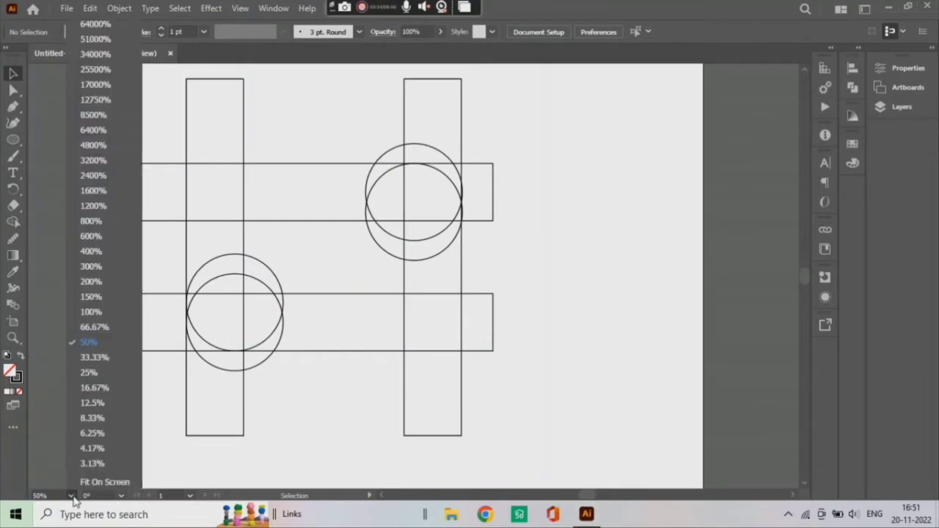
pyautogui.click(108, 312)
pyautogui.press('p')
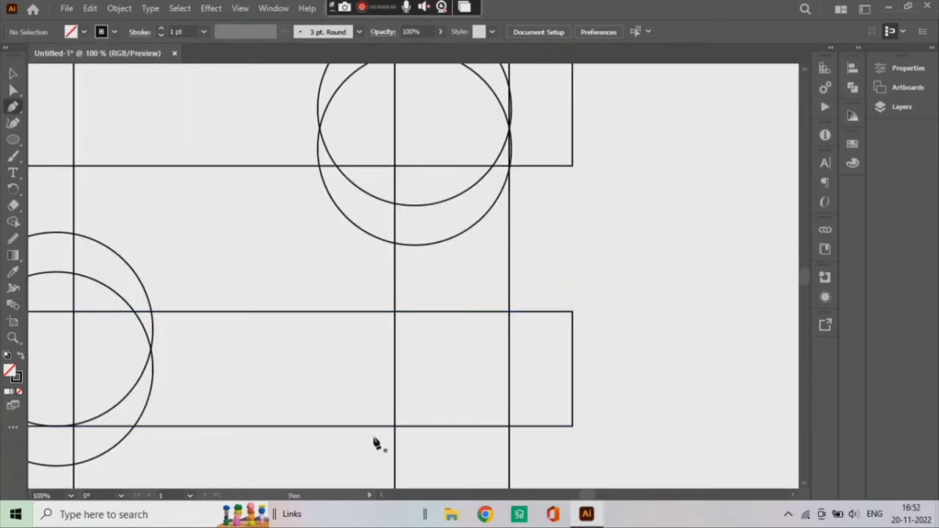
pyautogui.click(373, 436)
pyautogui.click(373, 279)
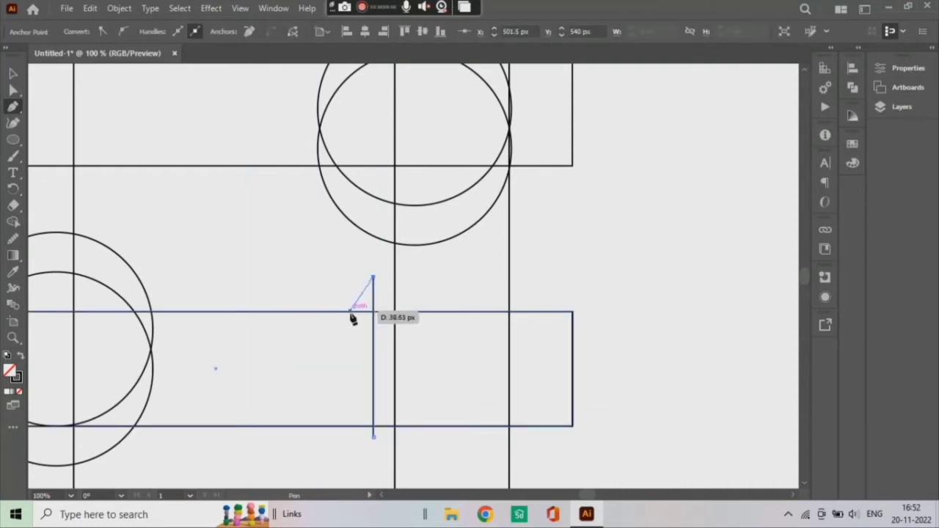
pyautogui.hotkey('ctrl', 'z')
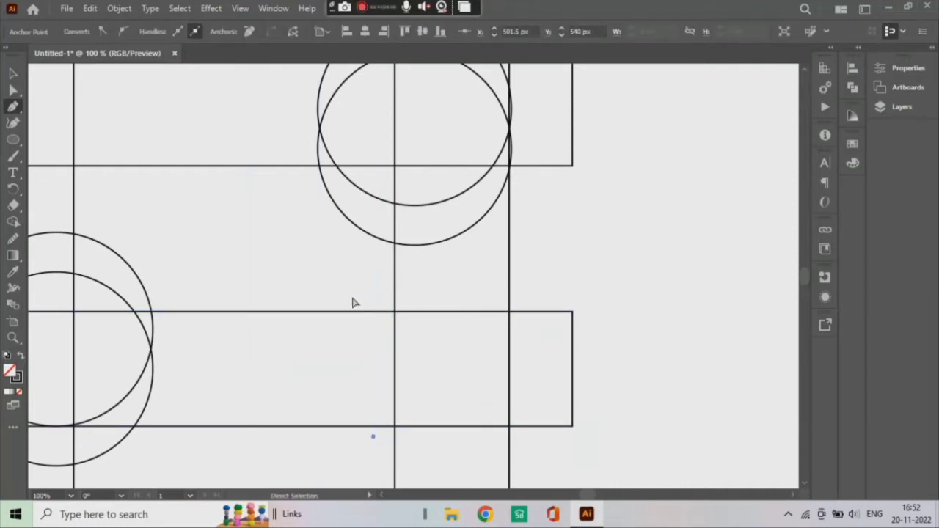
pyautogui.click(373, 297)
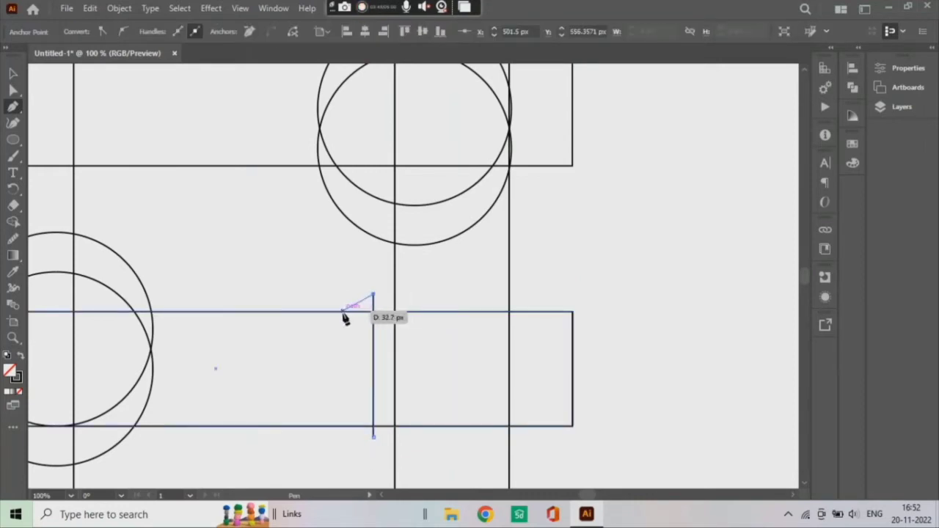
pyautogui.click(342, 310)
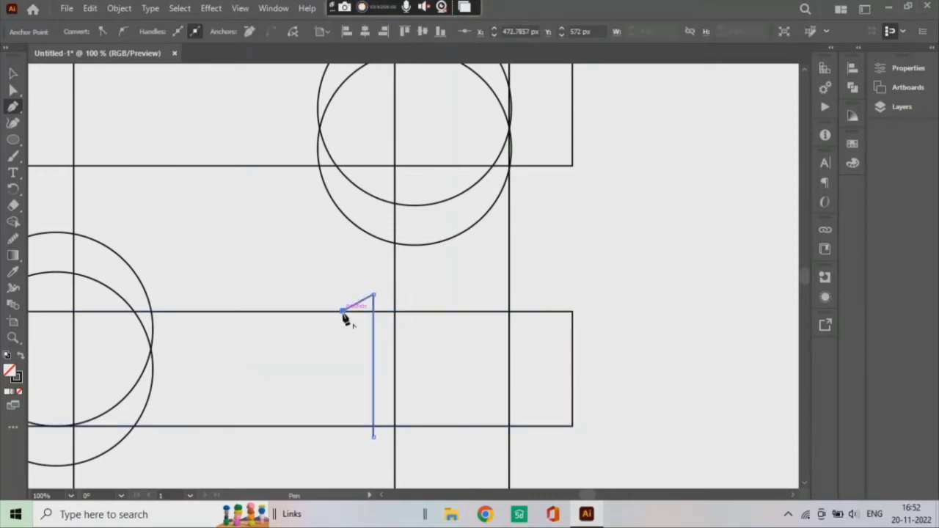
pyautogui.press('v')
pyautogui.click(77, 496)
pyautogui.click(108, 343)
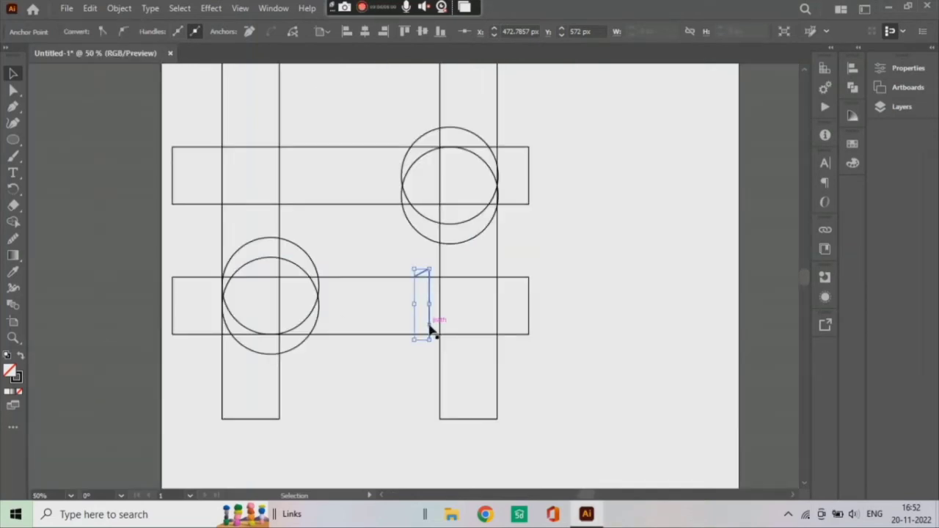
# - Copy the '1' path into the upper bar, rotate it 180°, and add an anchor on its stroke
pyautogui.moveTo(432, 332); pyautogui.dragTo(302, 198)
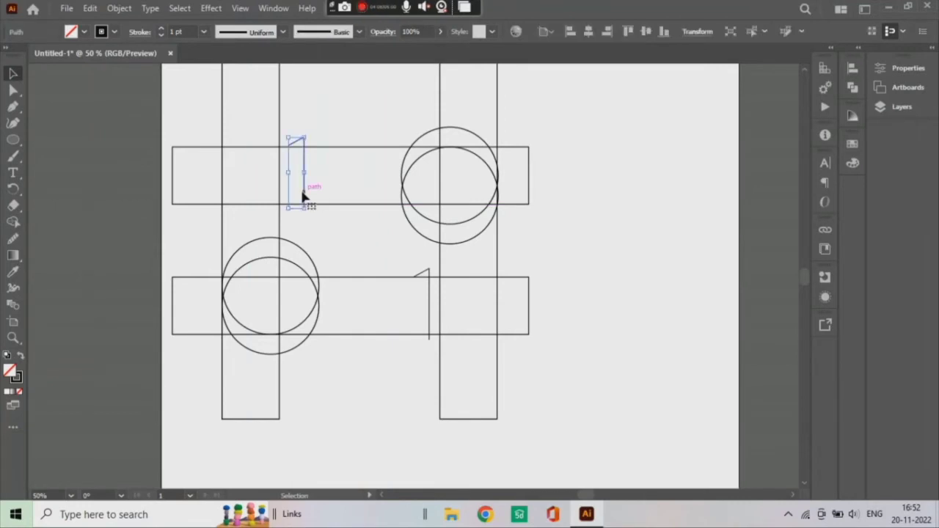
pyautogui.moveTo(309, 131); pyautogui.dragTo(293, 262)
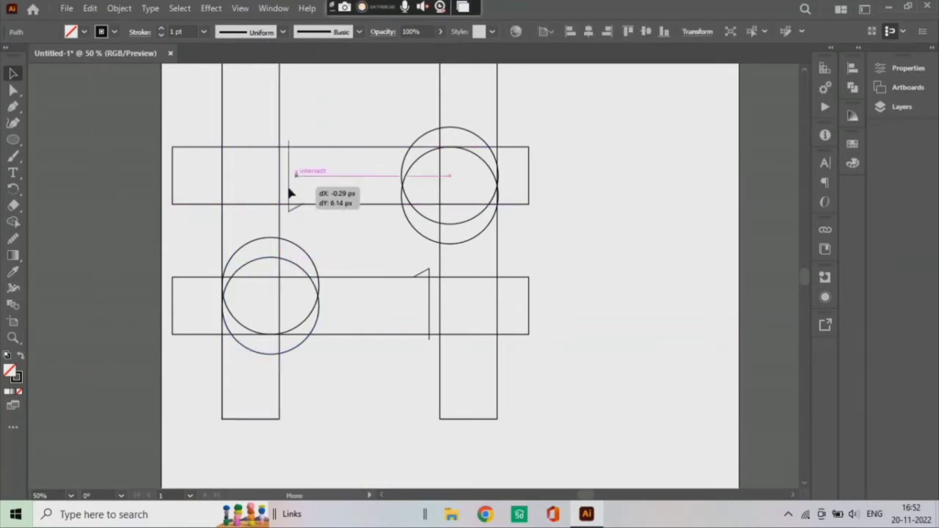
pyautogui.click(203, 452)
pyautogui.press('p')
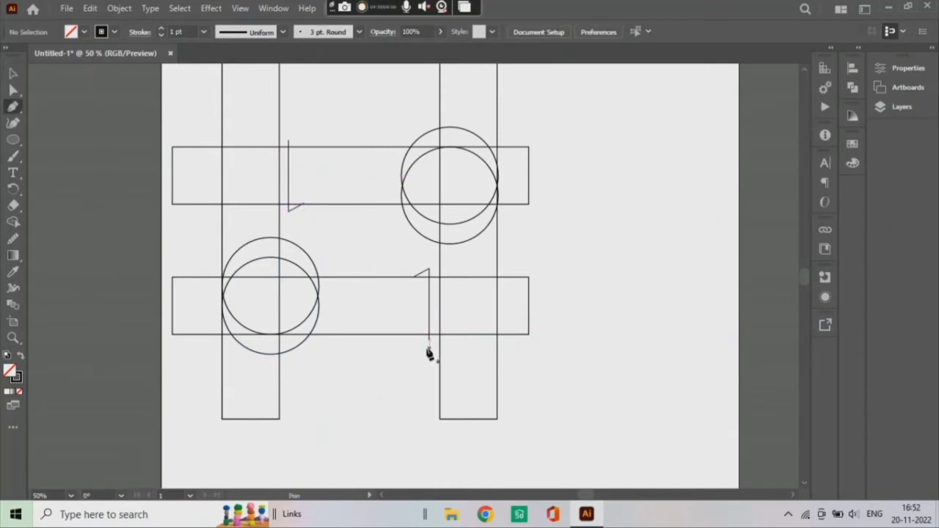
pyautogui.click(430, 307)
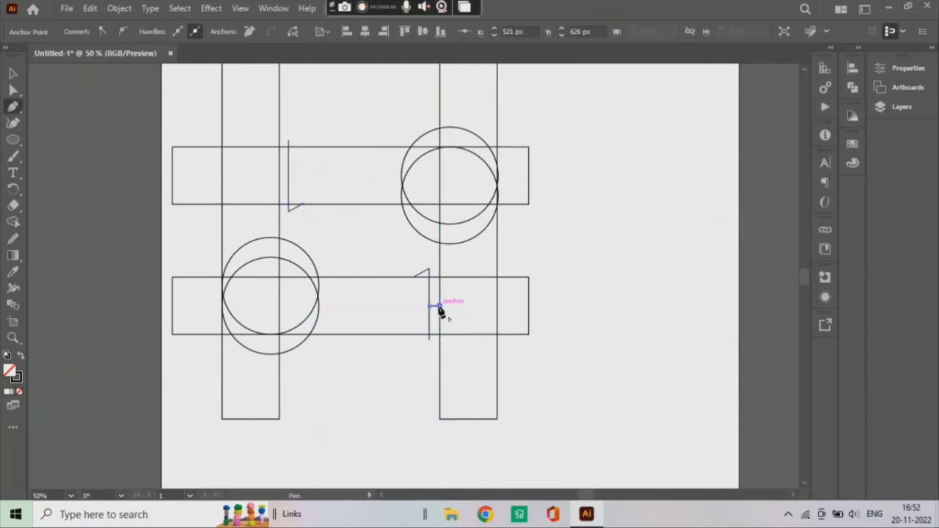
pyautogui.press('v')
# - Move the tick segment onto the flipped '1' and nudge that shape 6 px down
pyautogui.moveTo(436, 311)
pyautogui.mouseDown()
pyautogui.moveTo(287, 184)
pyautogui.moveTo(288, 206)
pyautogui.mouseUp()
pyautogui.click(325, 230)
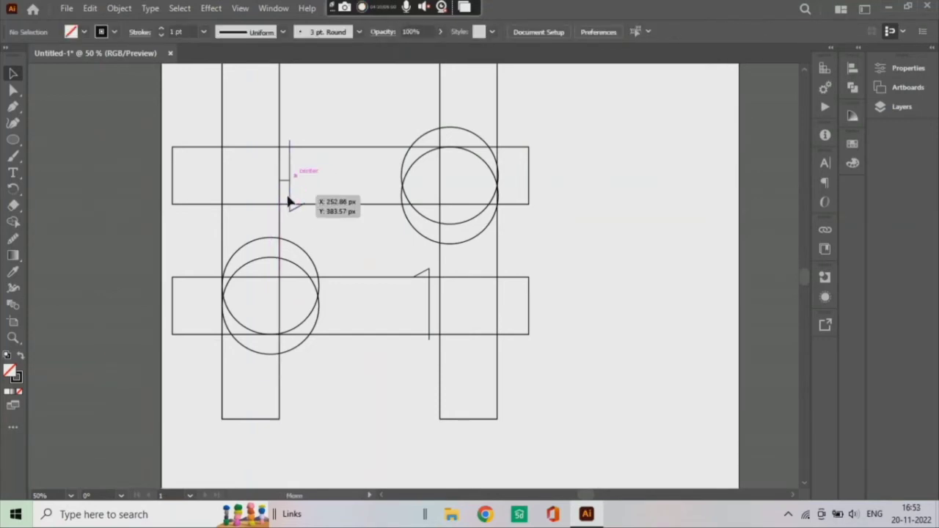
pyautogui.click(325, 229)
pyautogui.click(68, 496)
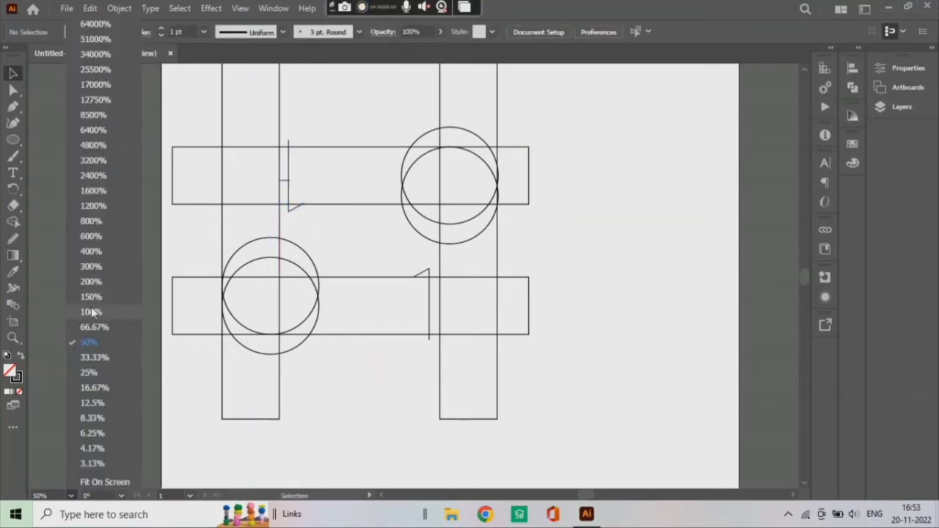
pyautogui.click(91, 307)
pyautogui.scroll(6, 803, 271)
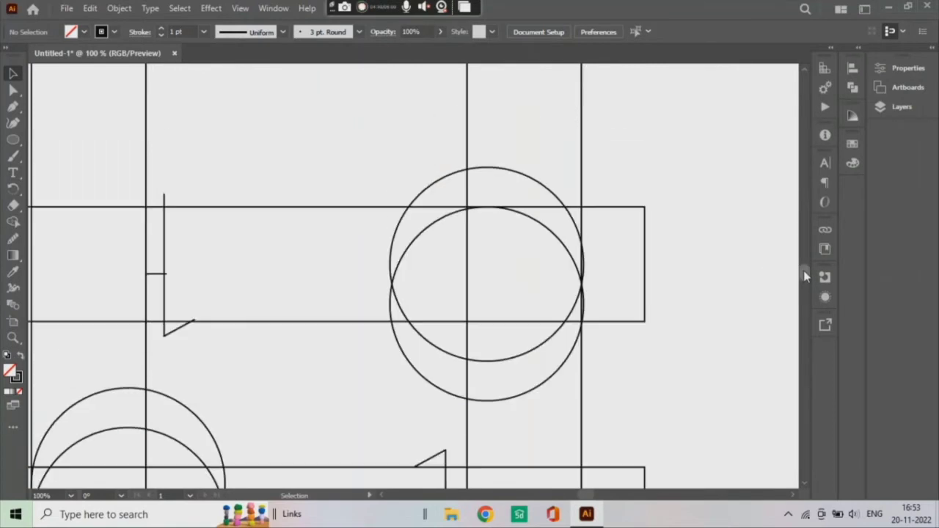
pyautogui.scroll(-1, 803, 271)
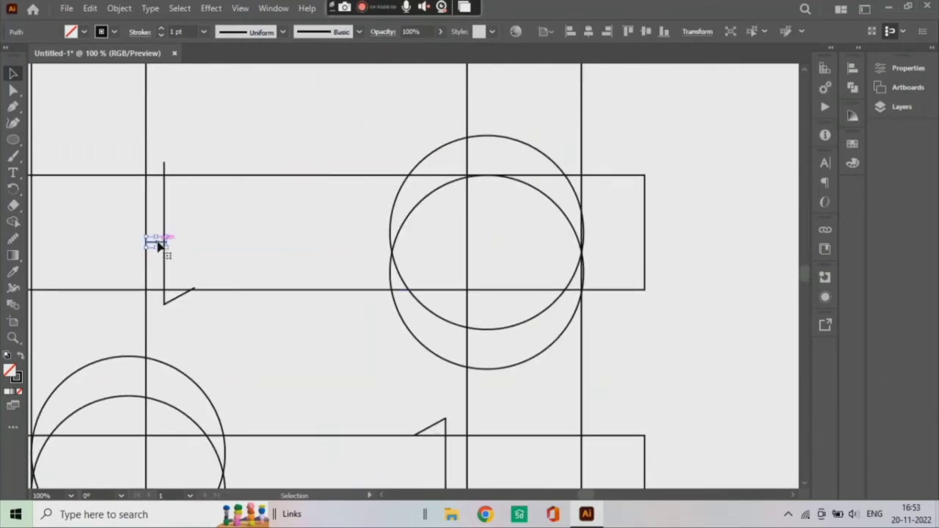
pyautogui.moveTo(163, 246); pyautogui.dragTo(168, 251)
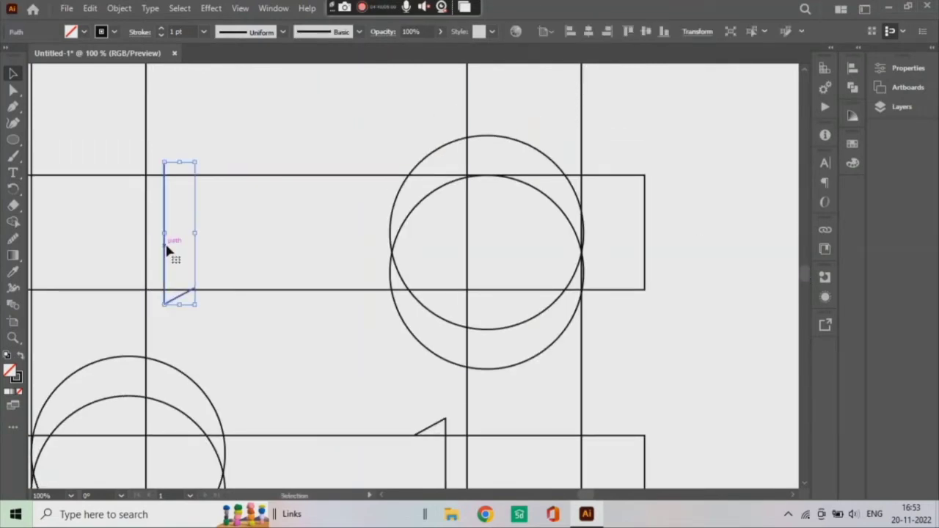
pyautogui.click(298, 331)
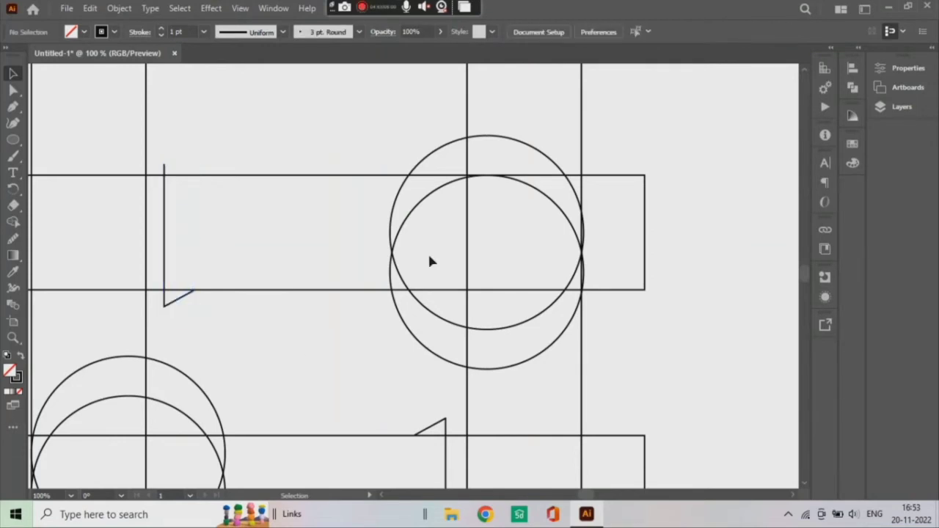
pyautogui.click(535, 327)
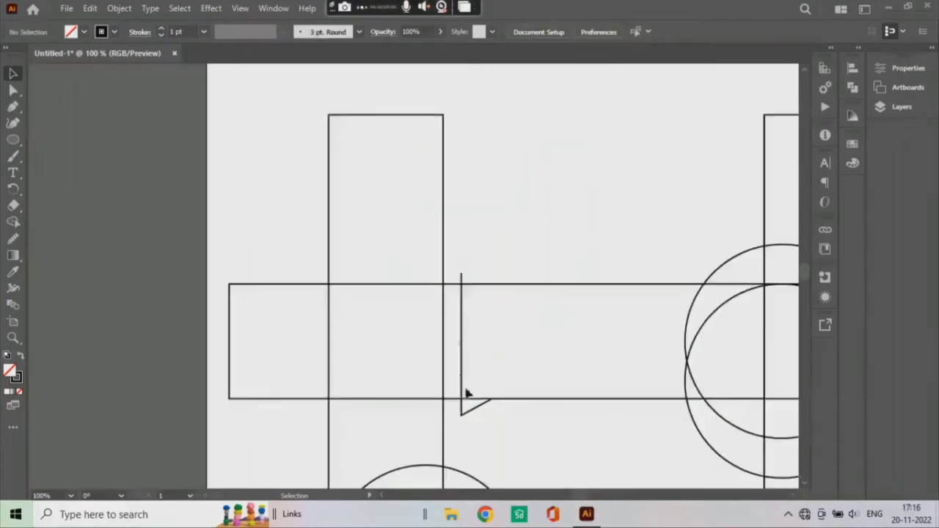
pyautogui.scroll(3, 475, 267)
pyautogui.scroll(-5, 476, 266)
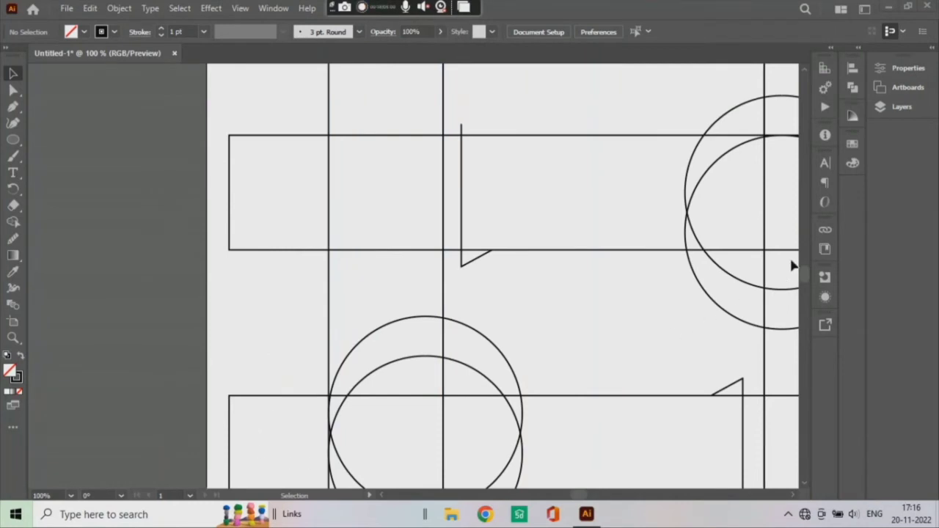
pyautogui.moveTo(804, 274); pyautogui.dragTo(805, 284)
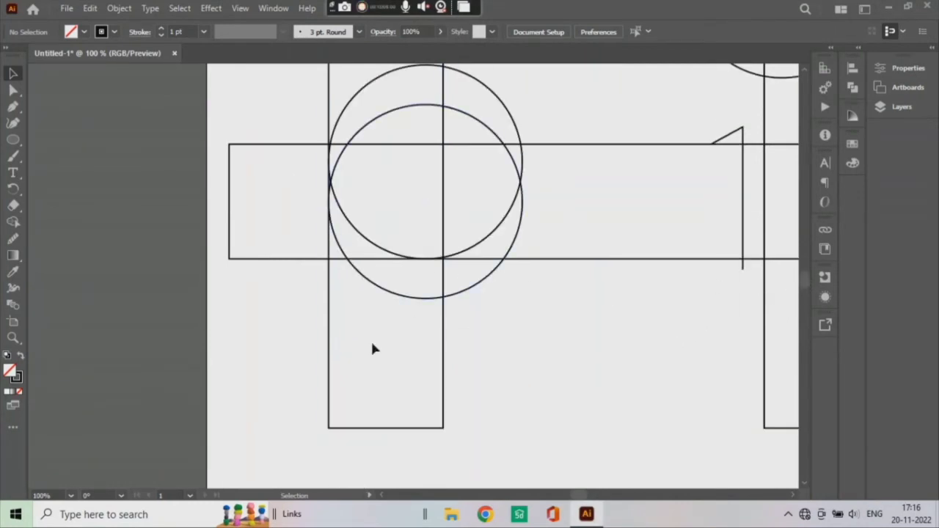
pyautogui.moveTo(587, 500); pyautogui.dragTo(591, 503)
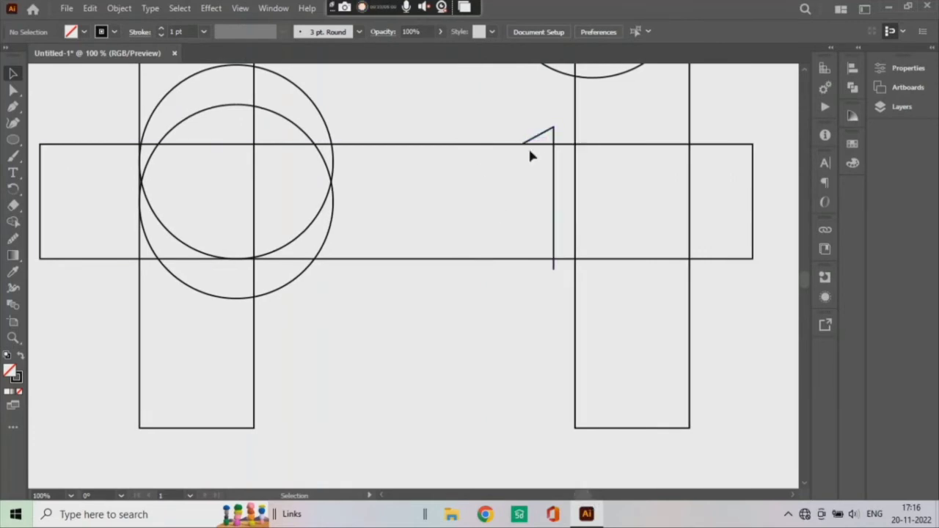
pyautogui.moveTo(499, 103); pyautogui.dragTo(566, 204)
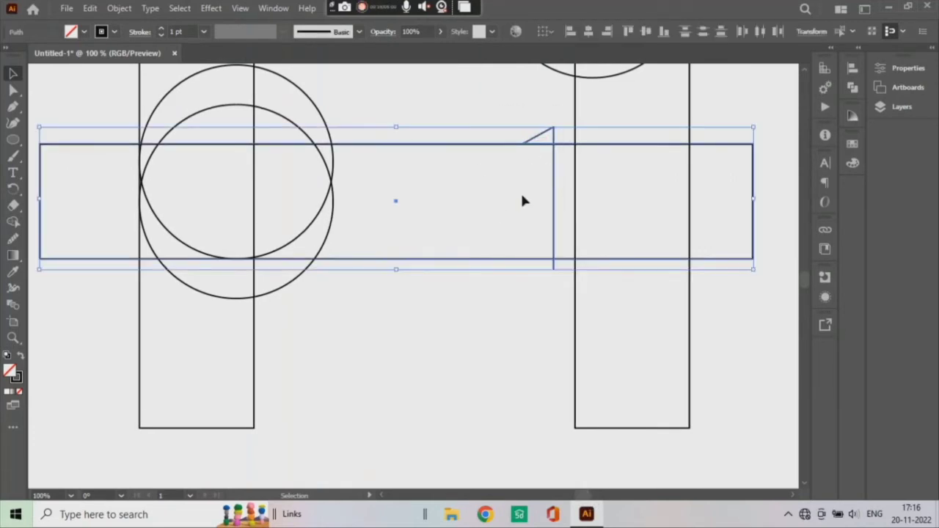
pyautogui.hotkey('shift', 'm')
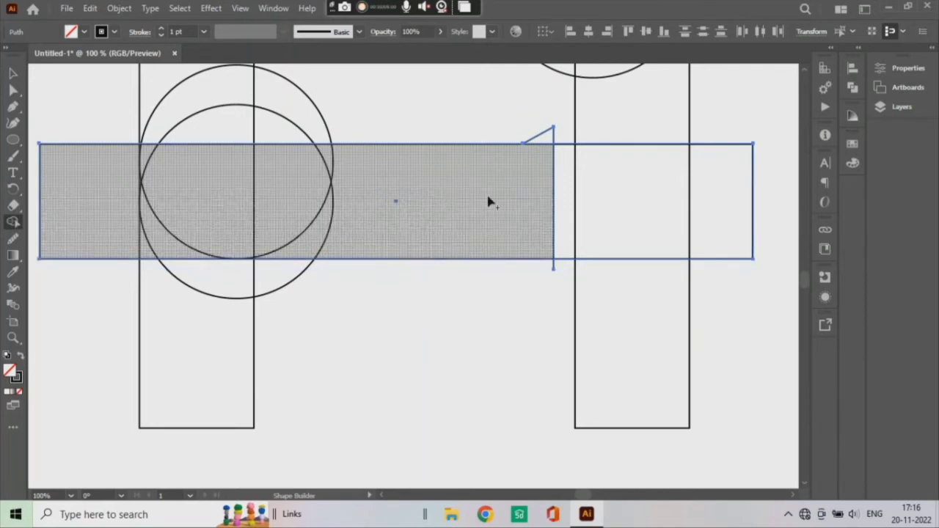
pyautogui.click(490, 203)
pyautogui.press('v')
pyautogui.click(225, 429)
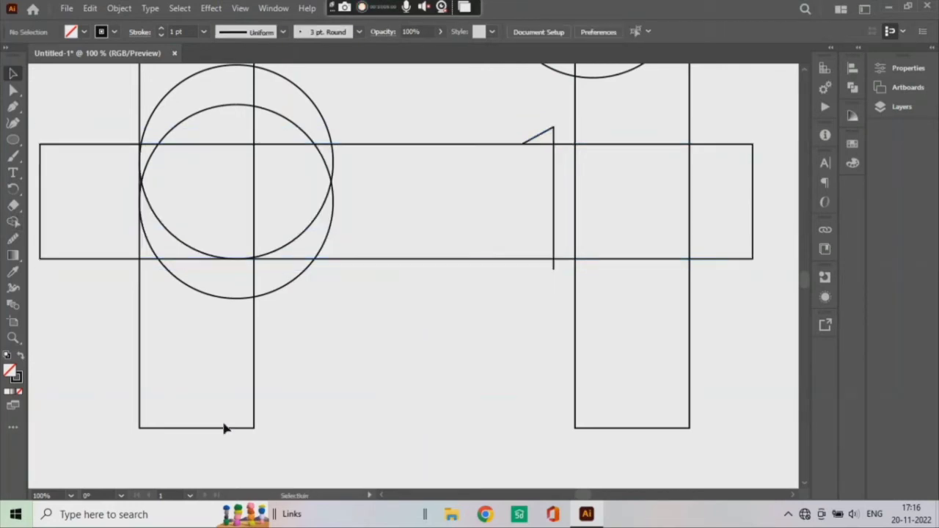
pyautogui.click(71, 496)
pyautogui.click(96, 496)
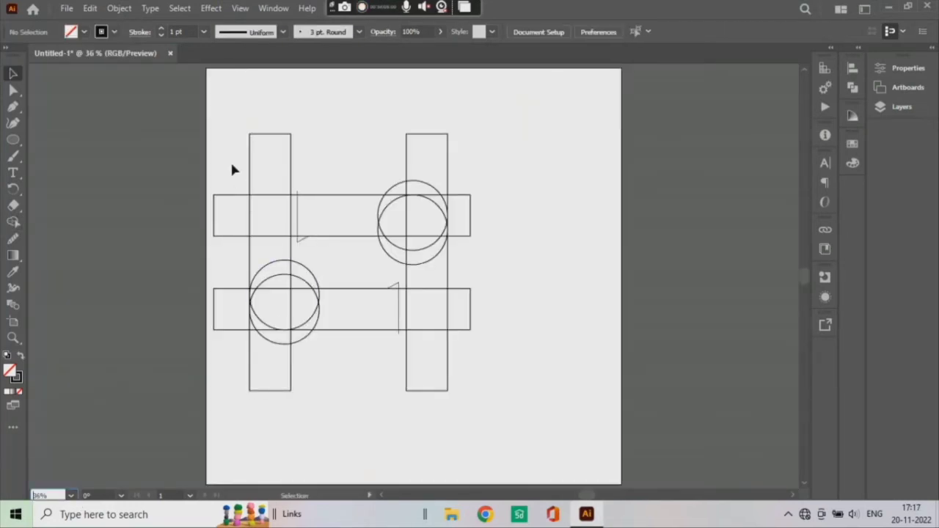
# - Select all construction shapes and zoom to 100% on the top of the left column
pyautogui.moveTo(232, 166); pyautogui.dragTo(527, 404)
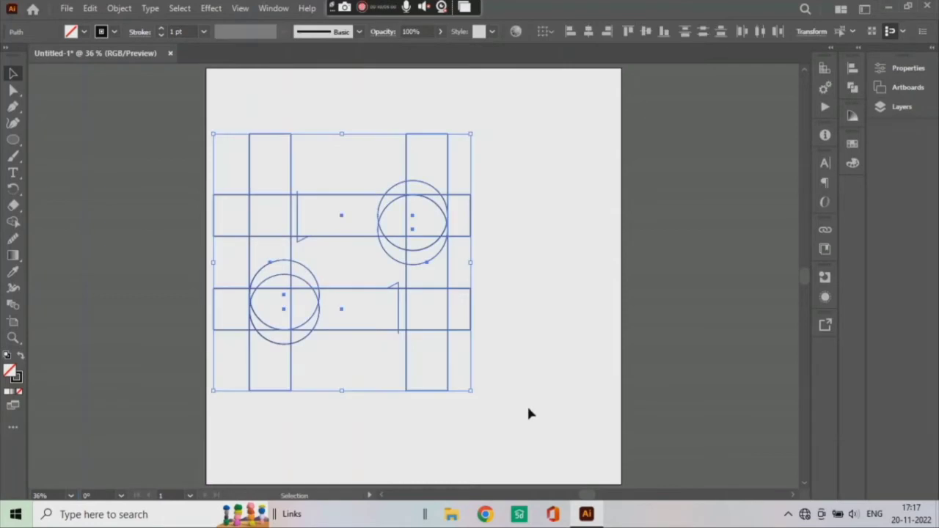
pyautogui.click(72, 496)
pyautogui.click(116, 313)
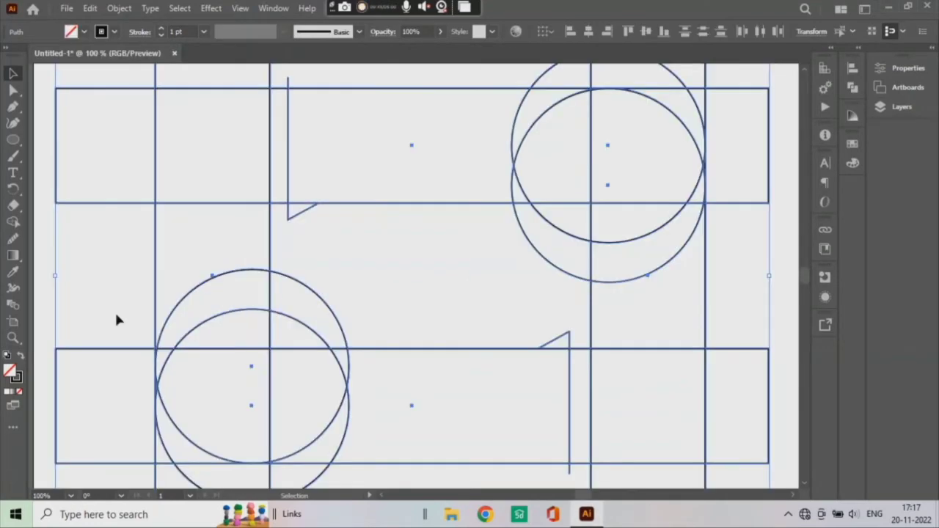
pyautogui.press('h')
pyautogui.moveTo(364, 274); pyautogui.dragTo(496, 483)
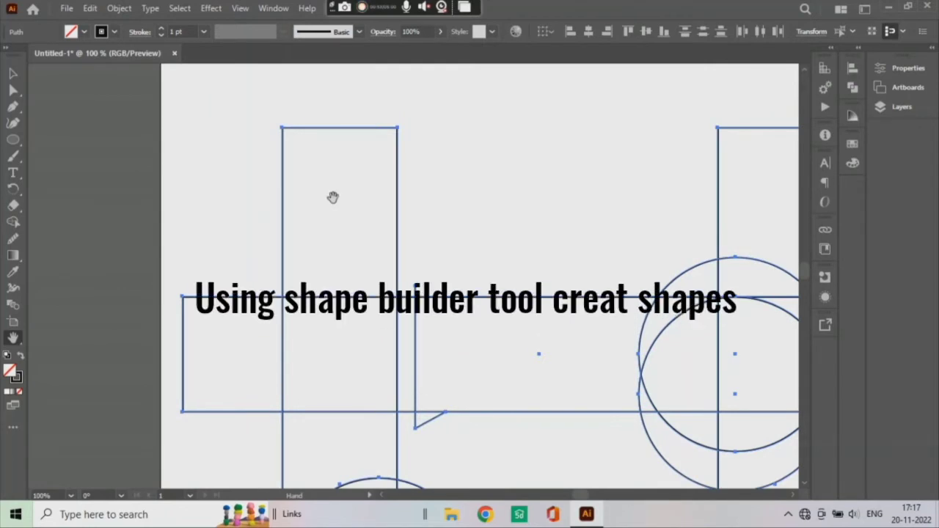
# - Use Shape Builder to merge the left column, lower-left circle regions and bottom bar into one piece
pyautogui.hotkey('shift', 'm')
pyautogui.moveTo(334, 202); pyautogui.dragTo(350, 427)
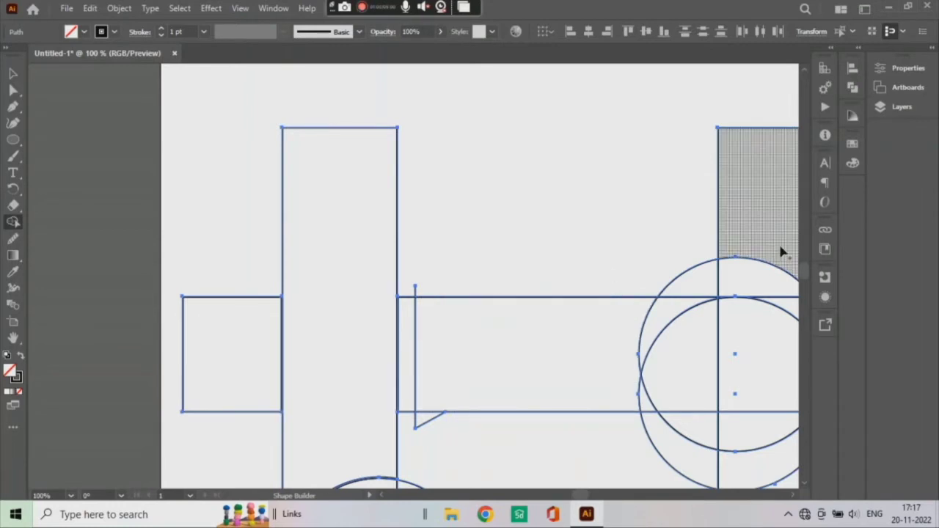
pyautogui.moveTo(805, 274); pyautogui.dragTo(805, 279)
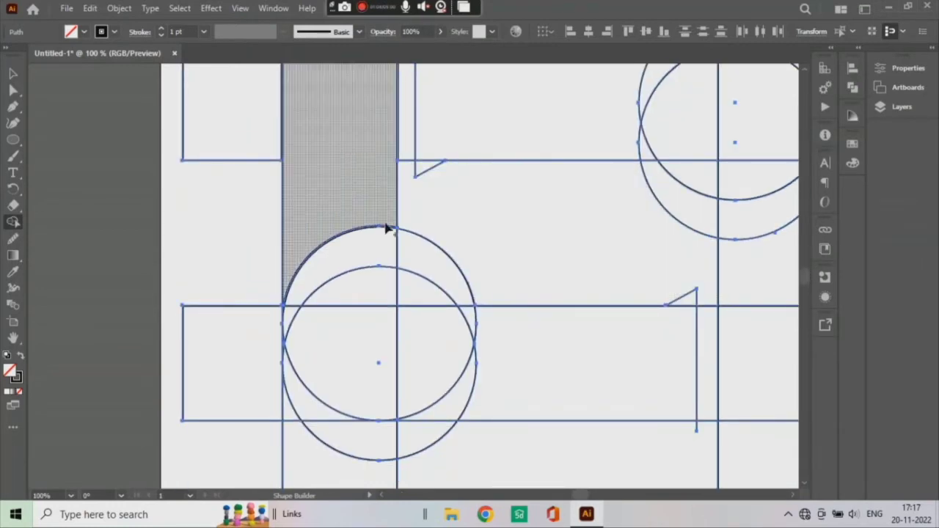
pyautogui.moveTo(345, 208)
pyautogui.mouseDown()
pyautogui.moveTo(317, 330)
pyautogui.moveTo(294, 320)
pyautogui.mouseUp()
pyautogui.moveTo(354, 349); pyautogui.dragTo(482, 381)
pyautogui.moveTo(475, 339); pyautogui.dragTo(475, 336)
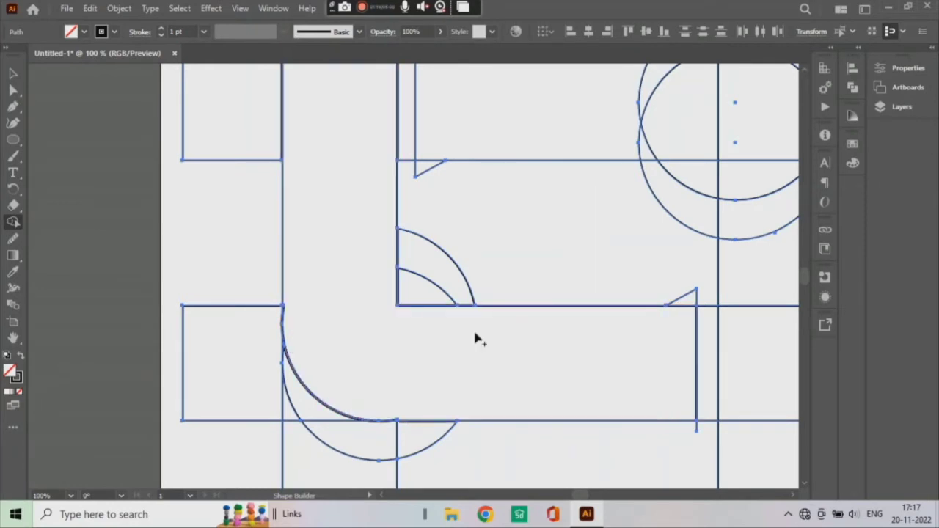
# - Zoom to 200% on the lower rounded corner and operate on its regions with Shape Builder
pyautogui.click(72, 493)
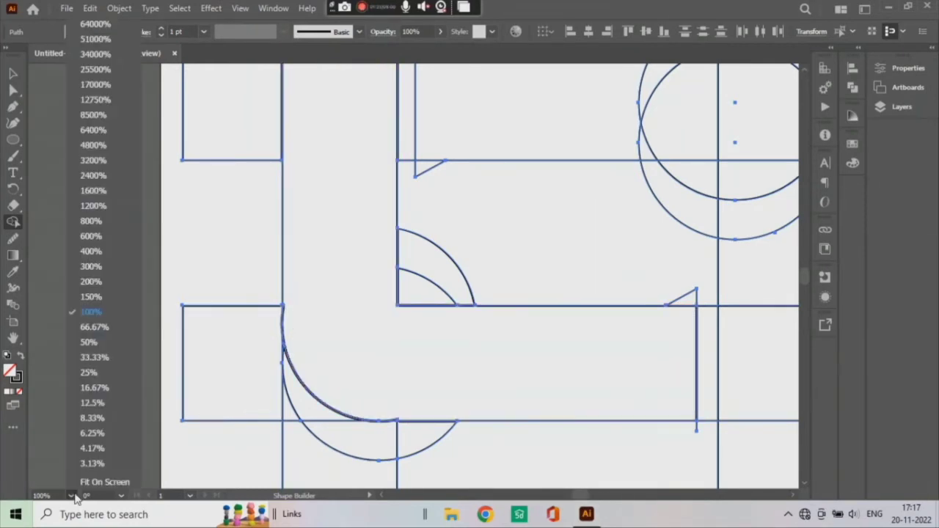
pyautogui.click(79, 279)
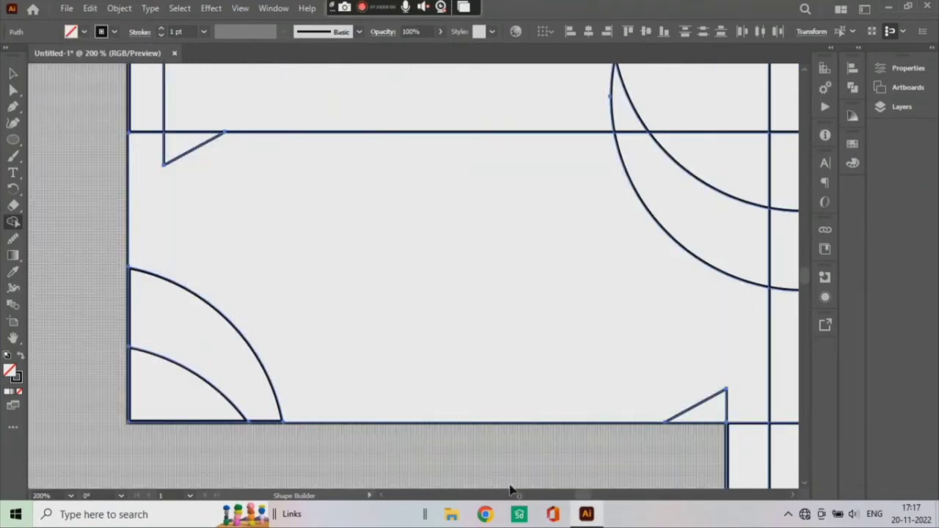
pyautogui.moveTo(215, 279)
pyautogui.mouseDown()
pyautogui.moveTo(724, 279)
pyautogui.moveTo(610, 190)
pyautogui.moveTo(604, 95)
pyautogui.mouseUp()
pyautogui.hotkey('shift', 'm')
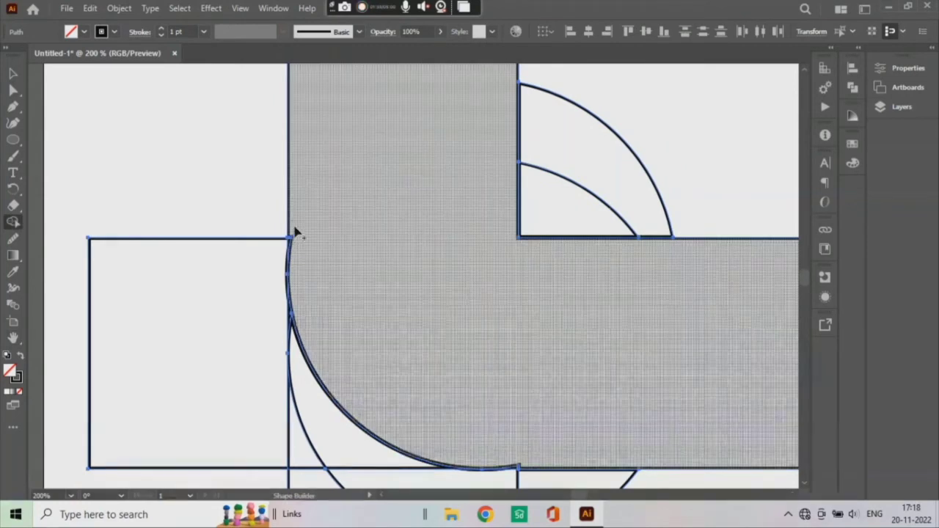
pyautogui.click(291, 248)
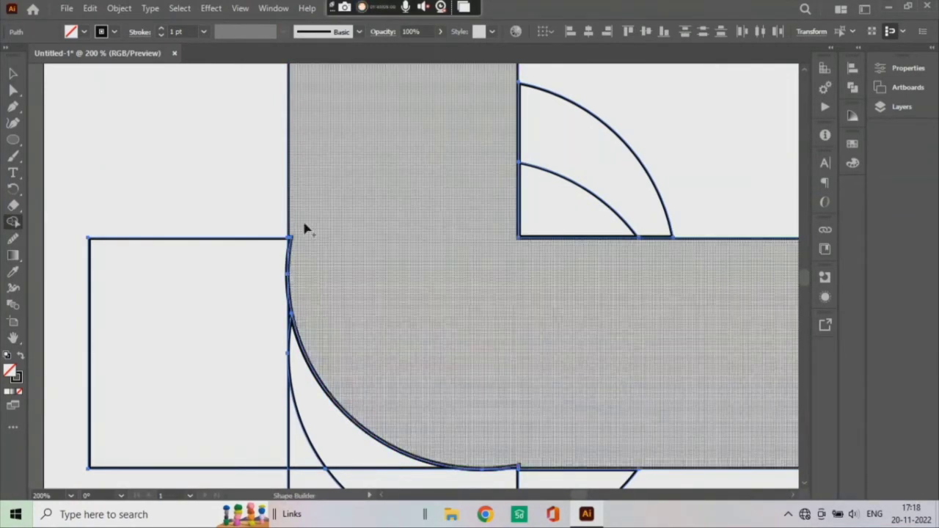
pyautogui.moveTo(304, 226); pyautogui.dragTo(294, 240)
# - Delete the leftover rectangle, the crescent and the quarter region around the lower corner
pyautogui.press('h')
pyautogui.moveTo(602, 329)
pyautogui.mouseDown()
pyautogui.moveTo(595, 252)
pyautogui.moveTo(557, 152)
pyautogui.mouseUp()
pyautogui.hotkey('shift', 'm')
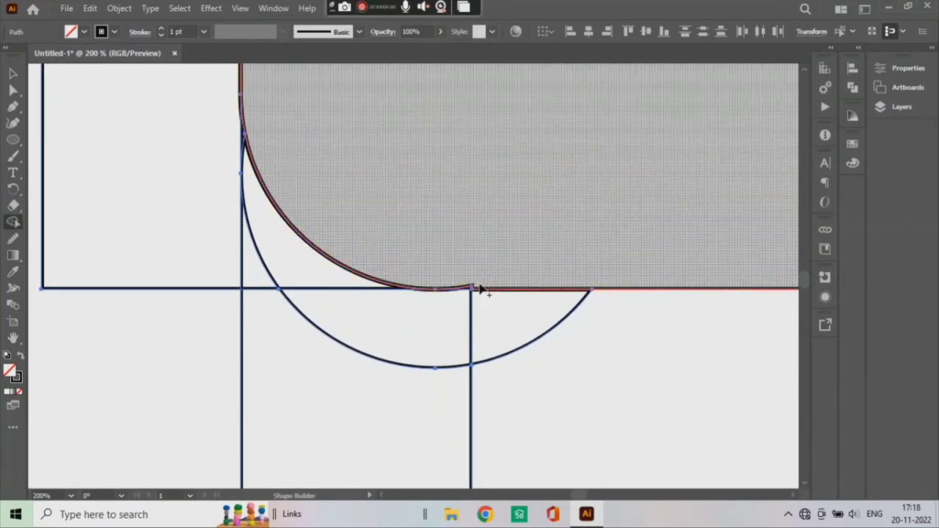
pyautogui.click(474, 287)
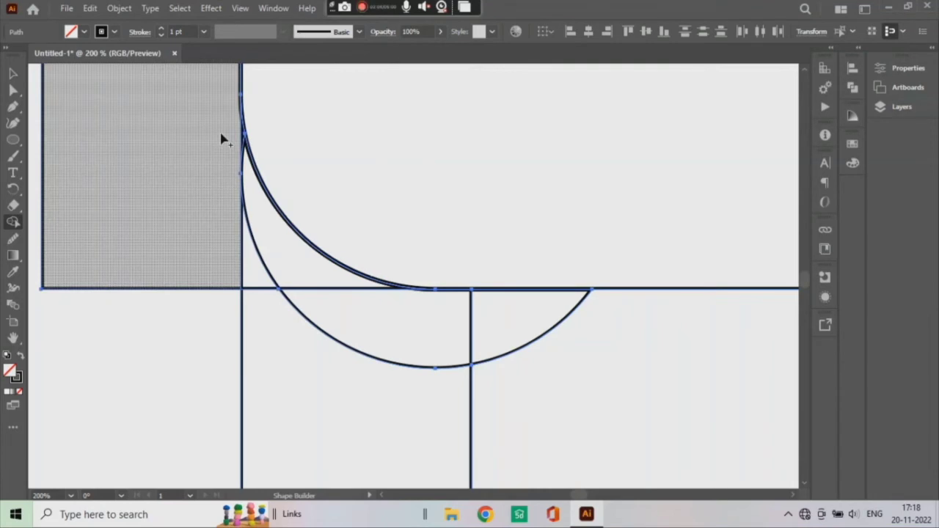
pyautogui.keyDown('alt'); pyautogui.click(223, 140); pyautogui.keyUp('alt')
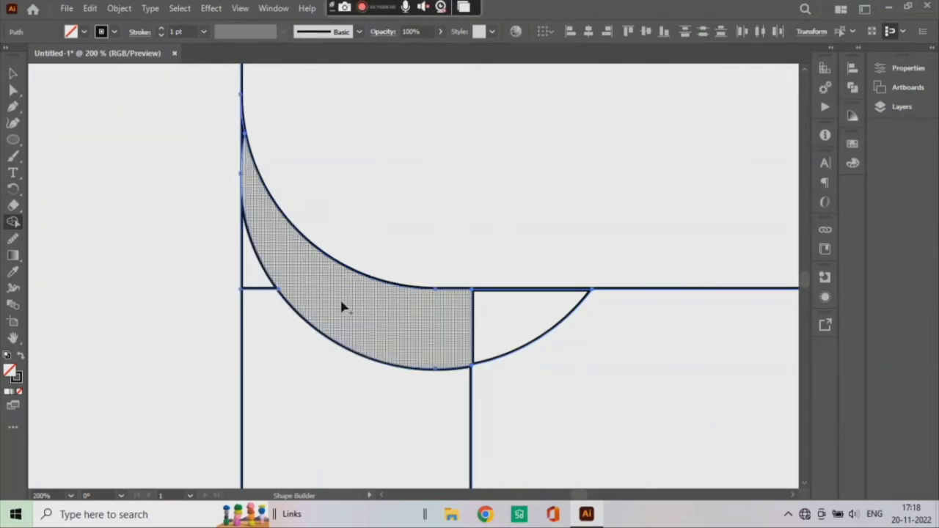
pyautogui.moveTo(317, 283); pyautogui.dragTo(342, 308)
pyautogui.keyDown('alt'); pyautogui.click(518, 330); pyautogui.keyUp('alt')
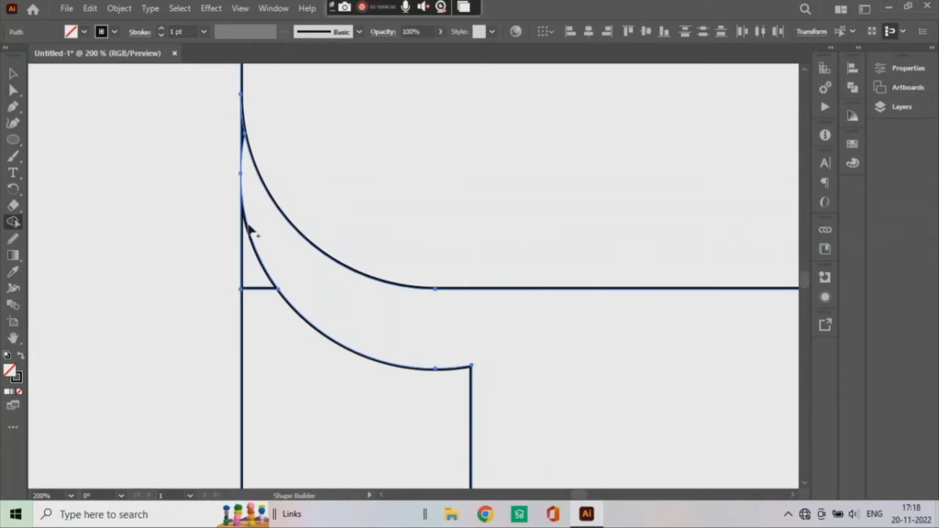
# - Delete the stray line beside the upper curve and merge the sliver into the region below
pyautogui.keyDown('alt'); pyautogui.click(243, 188); pyautogui.keyUp('alt')
pyautogui.hotkey('ctrl', 'z')
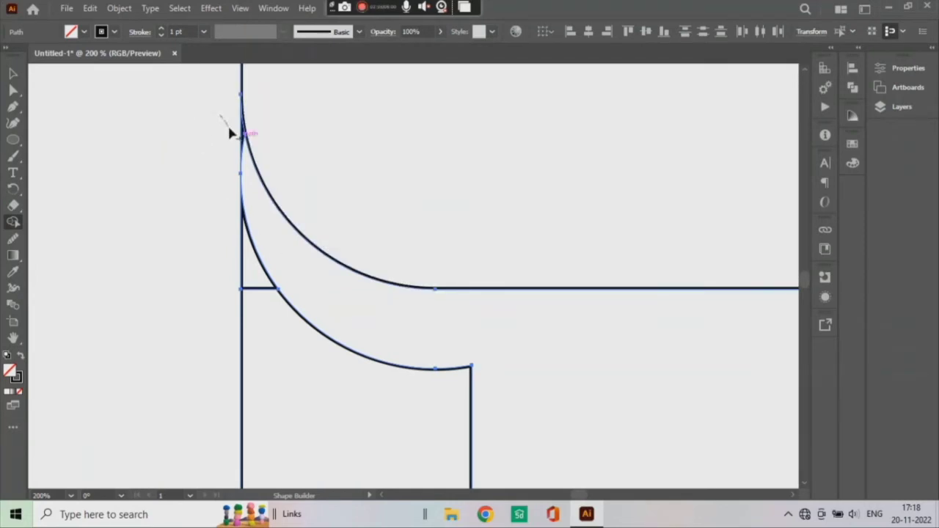
pyautogui.keyDown('alt'); pyautogui.click(243, 132); pyautogui.keyUp('alt')
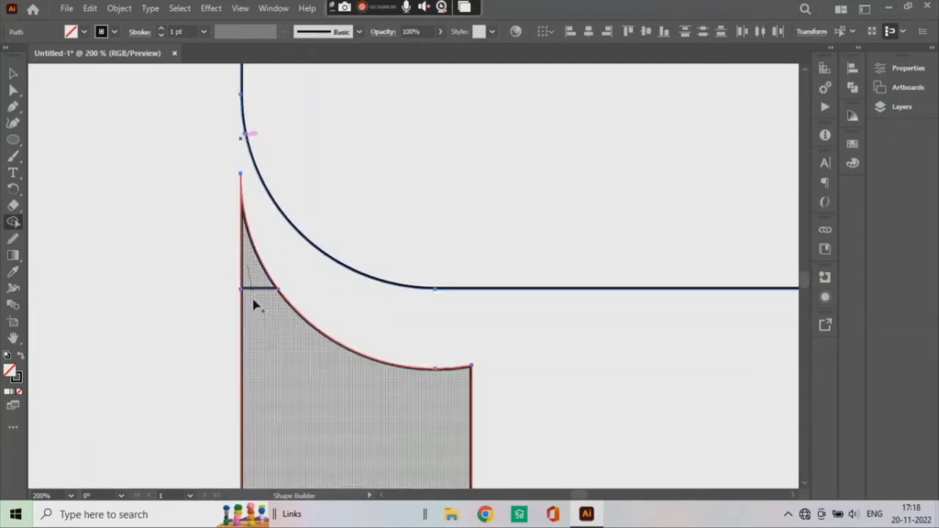
pyautogui.moveTo(249, 273); pyautogui.dragTo(262, 347)
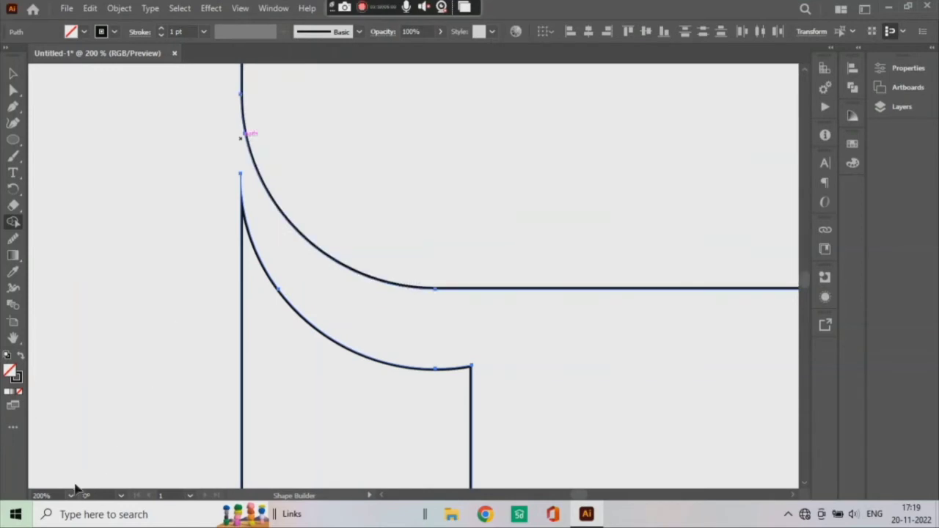
pyautogui.click(72, 496)
# - At 100% zoom, merge the L-shaped region and the narrow strip into the bar
pyautogui.click(87, 312)
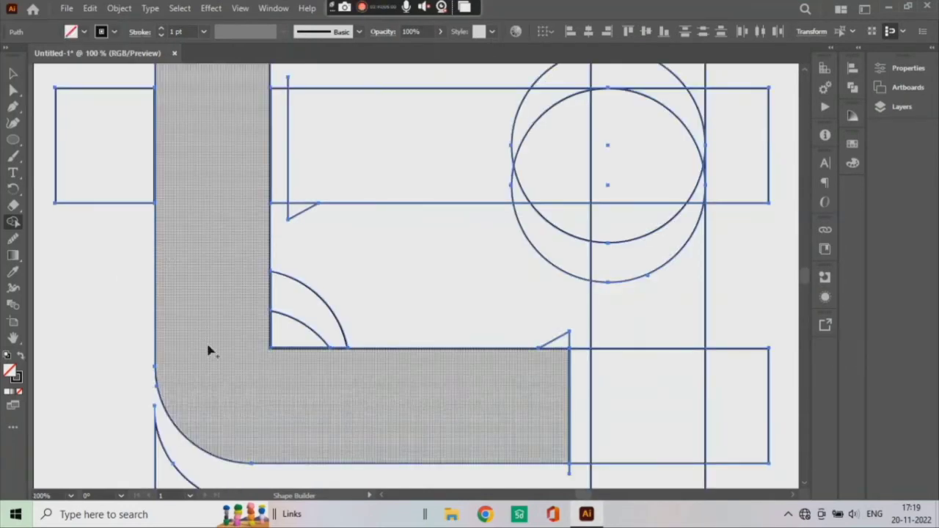
pyautogui.click(558, 354)
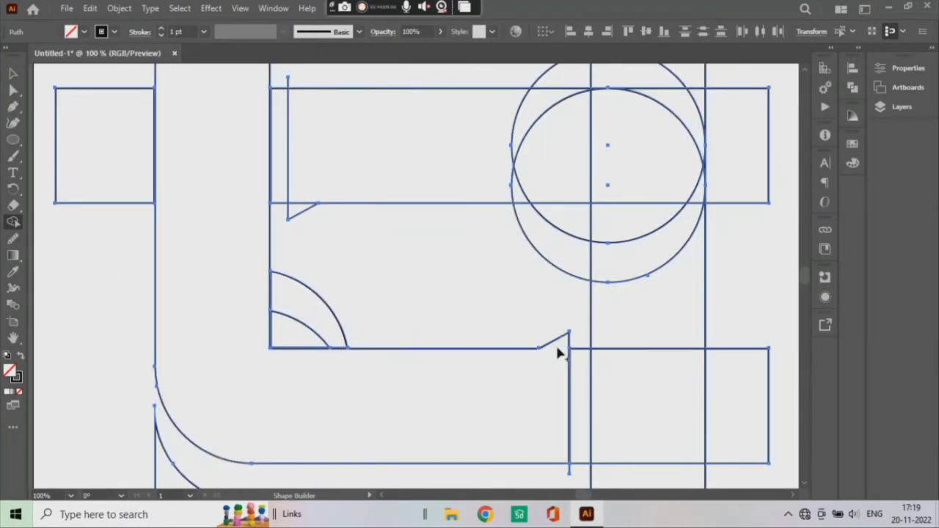
pyautogui.moveTo(579, 367); pyautogui.dragTo(579, 345)
# - Merge the stacked regions of the right vertical column into one shape
pyautogui.moveTo(473, 261)
pyautogui.mouseDown()
pyautogui.moveTo(518, 359)
pyautogui.moveTo(487, 174)
pyautogui.mouseUp()
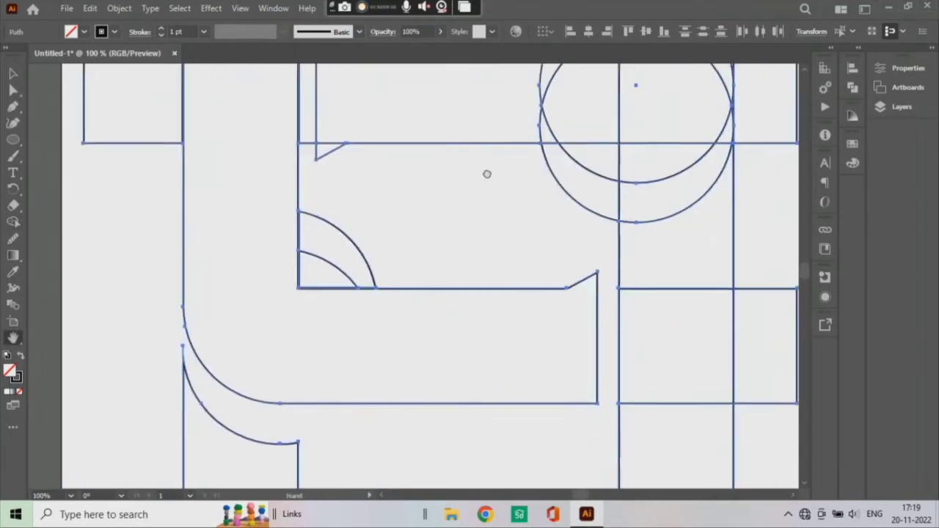
pyautogui.moveTo(455, 428)
pyautogui.mouseDown()
pyautogui.moveTo(443, 277)
pyautogui.moveTo(258, 359)
pyautogui.mouseUp()
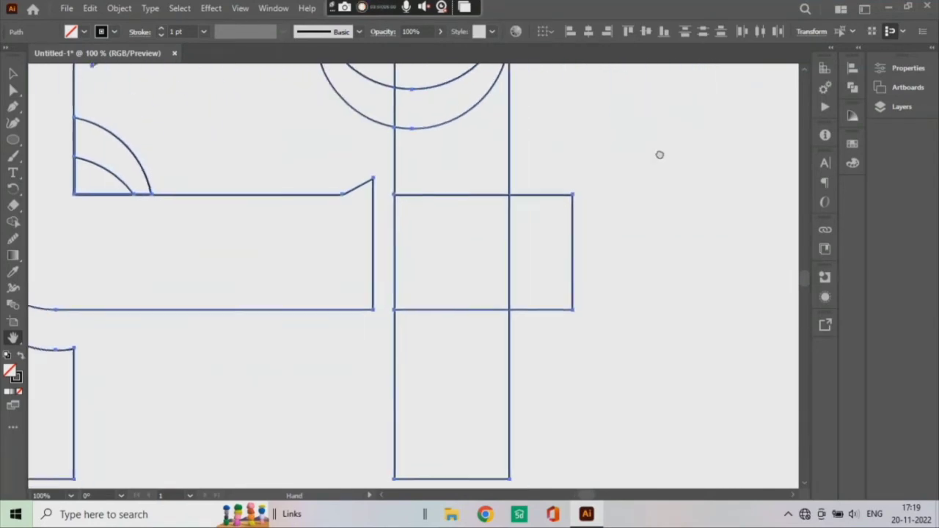
pyautogui.moveTo(658, 153); pyautogui.dragTo(636, 145)
pyautogui.hotkey('shift', 'm')
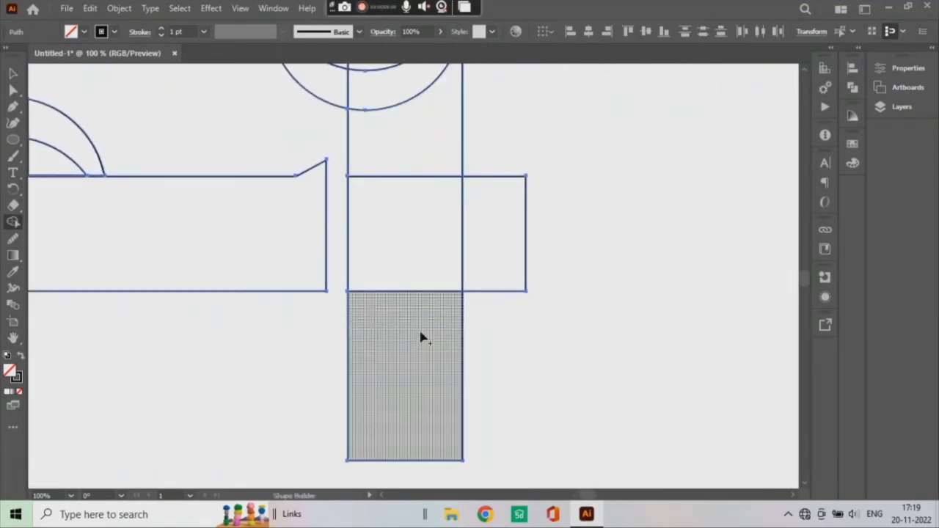
pyautogui.moveTo(419, 336); pyautogui.dragTo(408, 175)
pyautogui.press('h')
pyautogui.moveTo(549, 142); pyautogui.dragTo(509, 375)
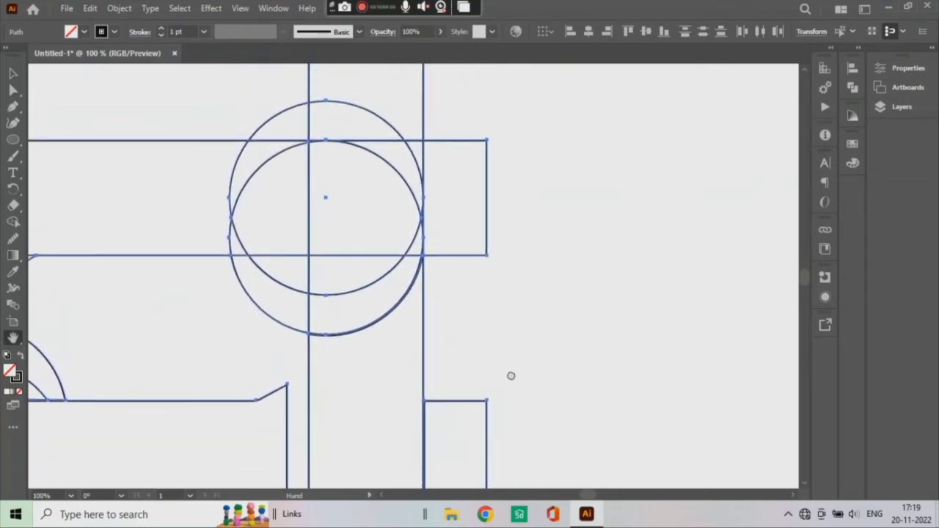
pyautogui.moveTo(510, 259)
pyautogui.mouseDown()
pyautogui.moveTo(509, 313)
pyautogui.moveTo(562, 339)
pyautogui.mouseUp()
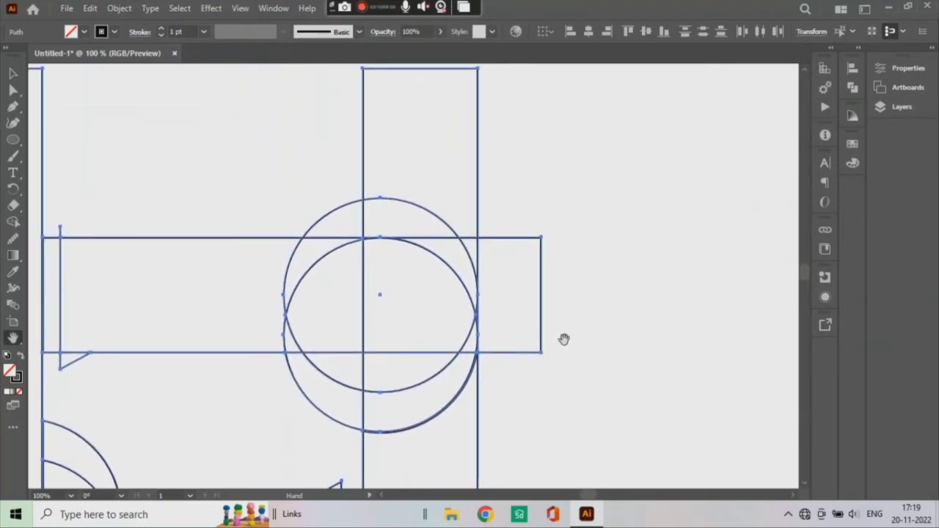
pyautogui.hotkey('shift', 'm')
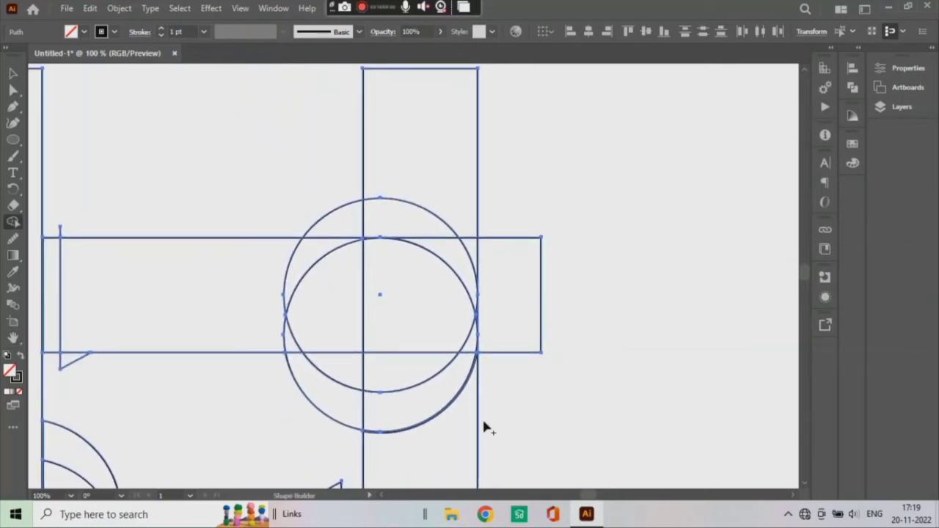
# - Merge the regions between the circles and the arc-end sliver, then zoom to 200%
pyautogui.moveTo(407, 443)
pyautogui.mouseDown()
pyautogui.moveTo(389, 321)
pyautogui.moveTo(239, 300)
pyautogui.moveTo(259, 325)
pyautogui.moveTo(290, 336)
pyautogui.mouseUp()
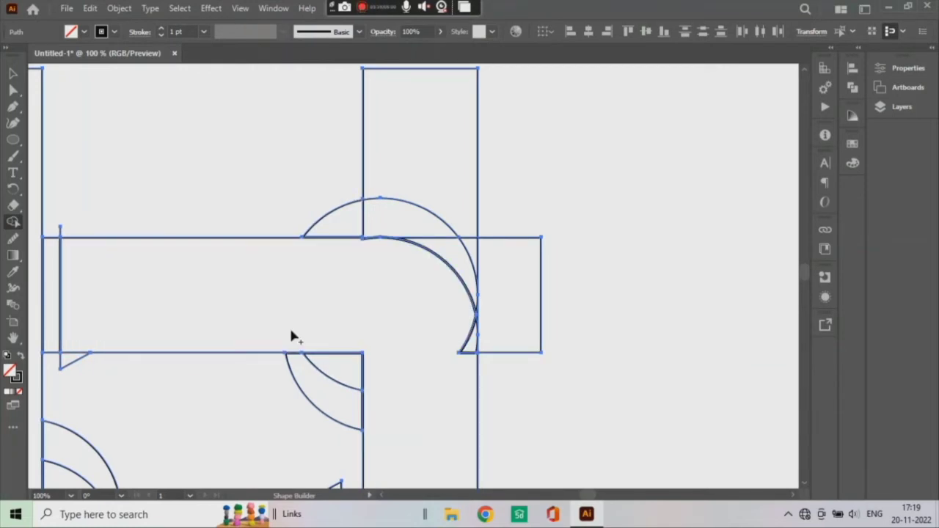
pyautogui.moveTo(460, 360); pyautogui.dragTo(466, 356)
pyautogui.click(71, 496)
pyautogui.click(91, 282)
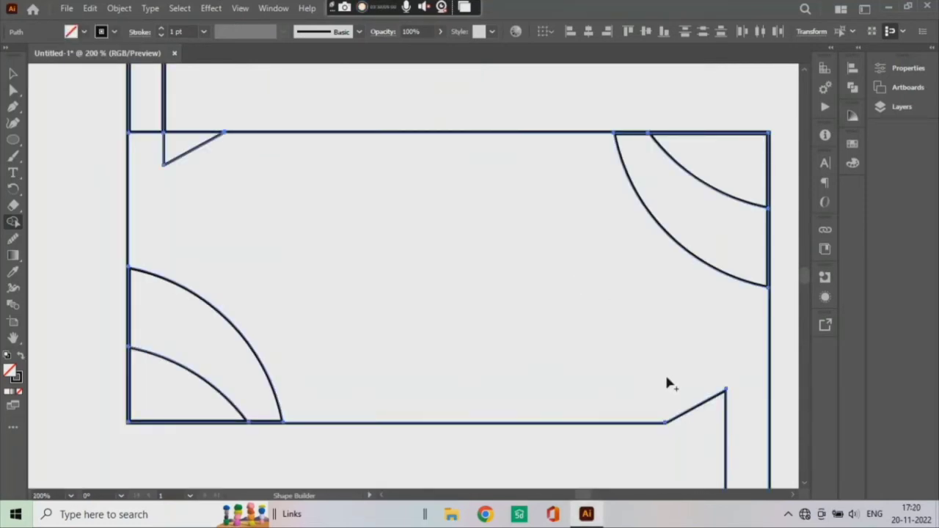
# - Delete the rectangle to the right of the upper-right curve
pyautogui.press('h')
pyautogui.moveTo(664, 353)
pyautogui.mouseDown()
pyautogui.moveTo(518, 268)
pyautogui.moveTo(522, 459)
pyautogui.mouseUp()
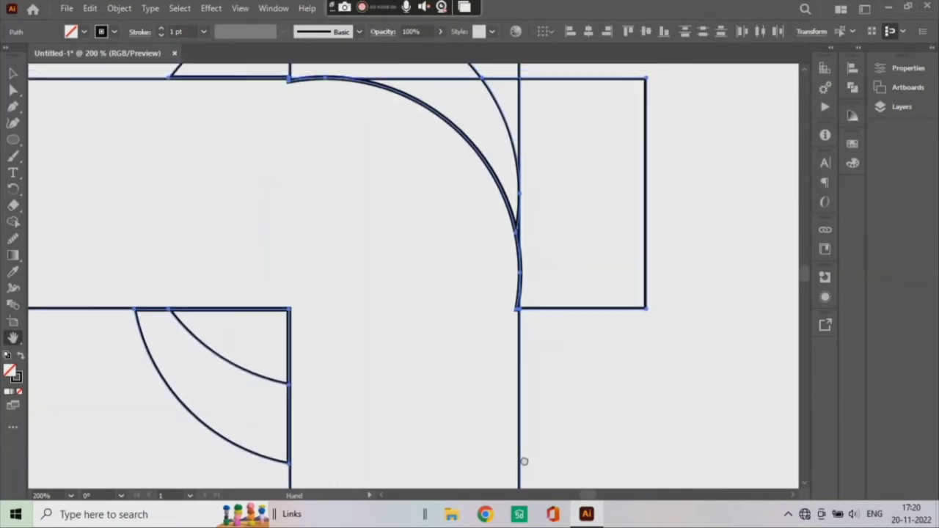
pyautogui.moveTo(579, 287); pyautogui.dragTo(587, 329)
pyautogui.hotkey('shift', 'm')
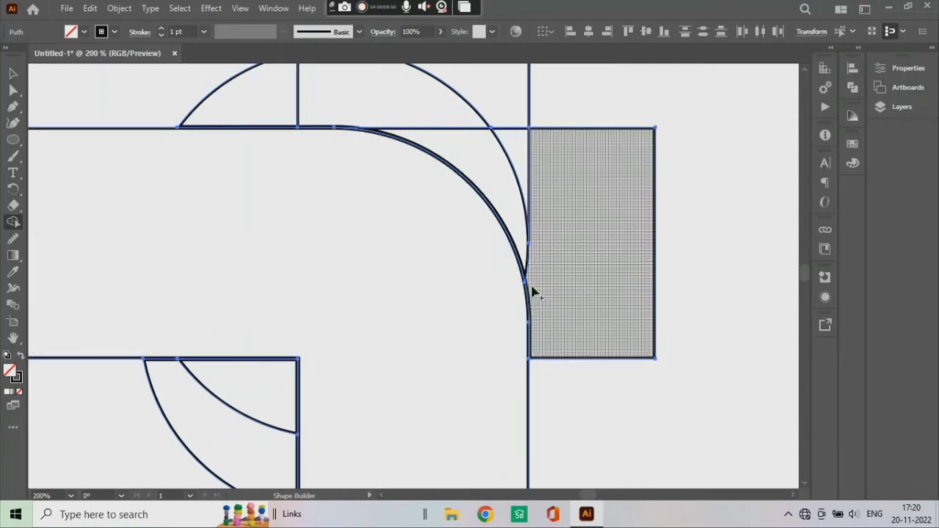
pyautogui.keyDown('alt'); pyautogui.click(604, 323); pyautogui.keyUp('alt')
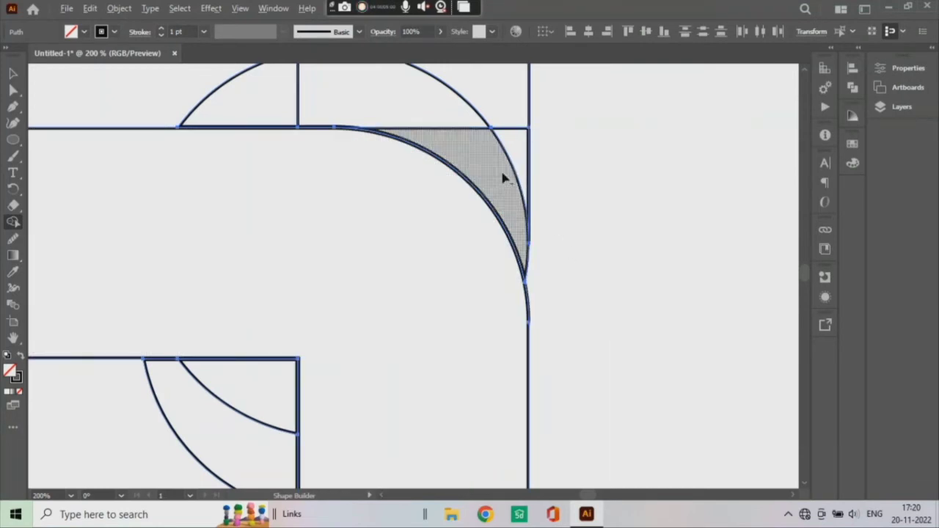
pyautogui.moveTo(456, 139); pyautogui.dragTo(302, 94)
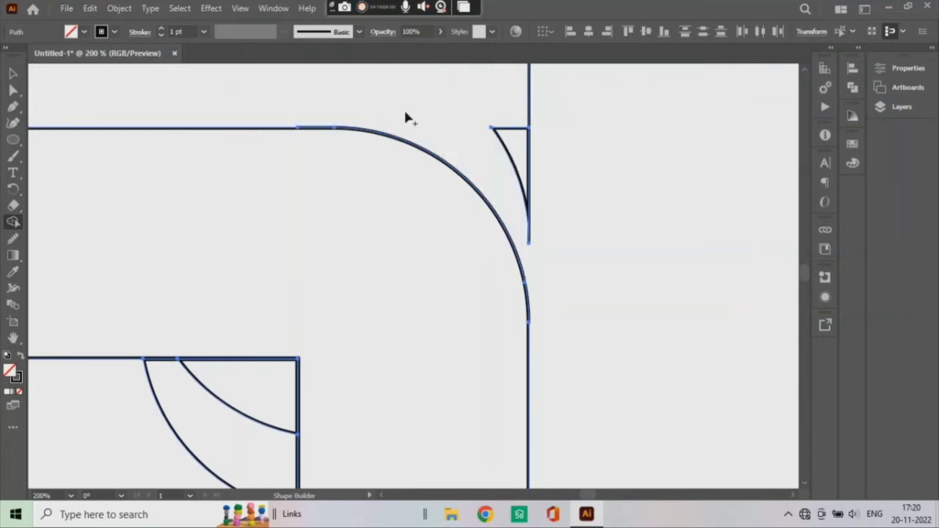
pyautogui.hotkey('ctrl', 'z')
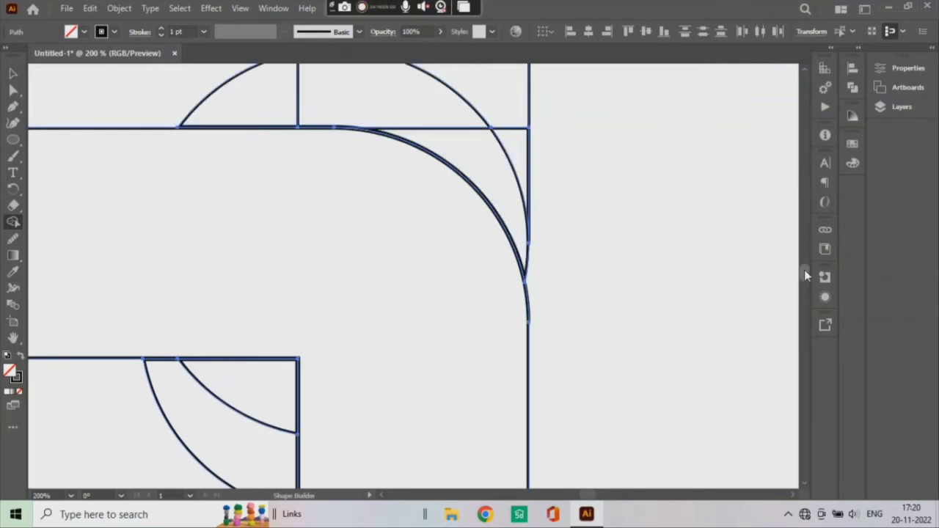
# - Merge the cap regions with the slivers below and delete the left cap wedge
pyautogui.scroll(3, 805, 270)
pyautogui.moveTo(382, 209); pyautogui.dragTo(401, 210)
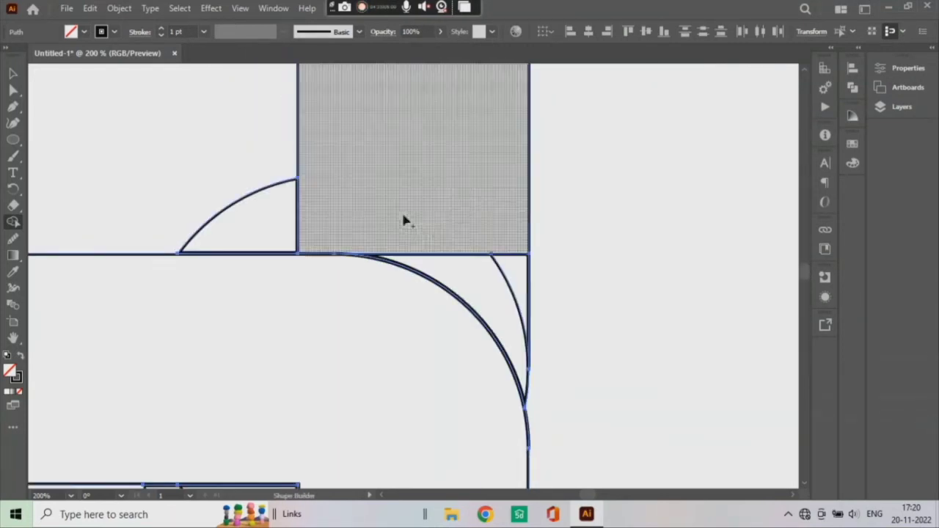
pyautogui.hotkey('ctrl', 'z')
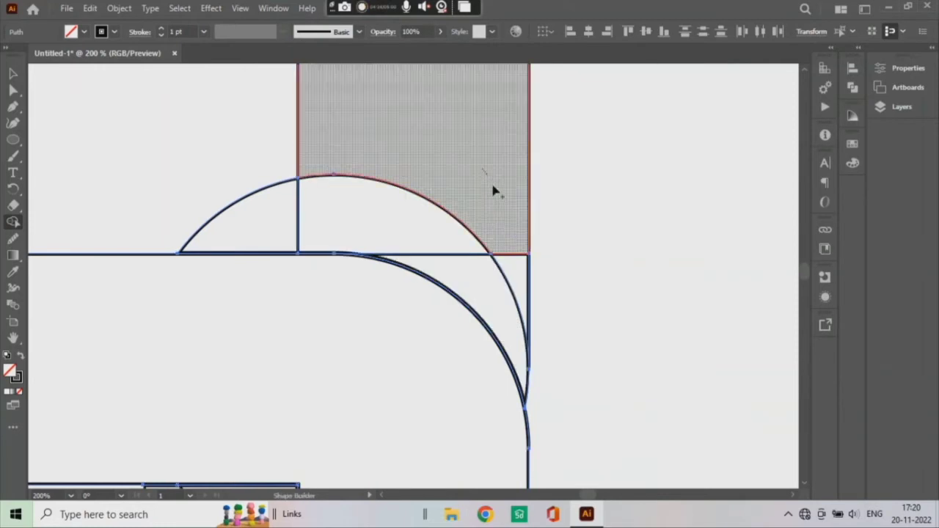
pyautogui.moveTo(511, 242); pyautogui.dragTo(513, 261)
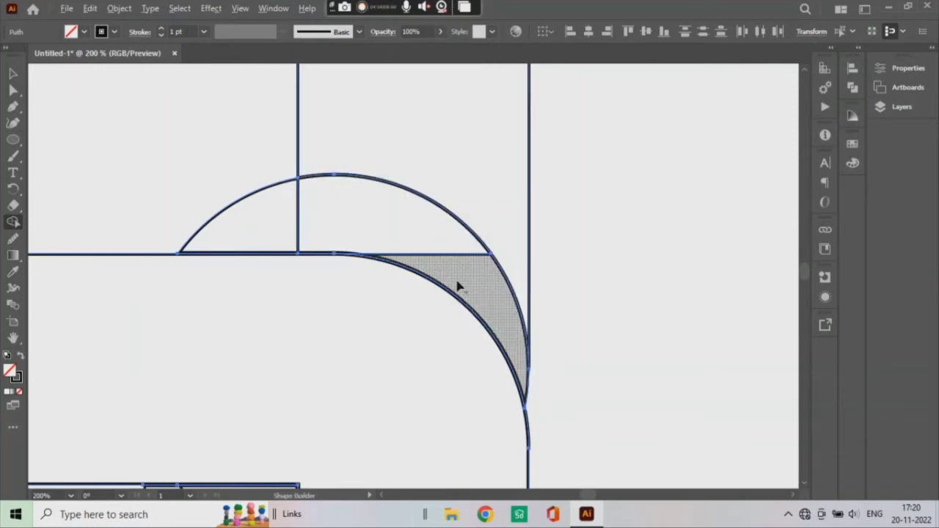
pyautogui.moveTo(430, 255); pyautogui.dragTo(422, 241)
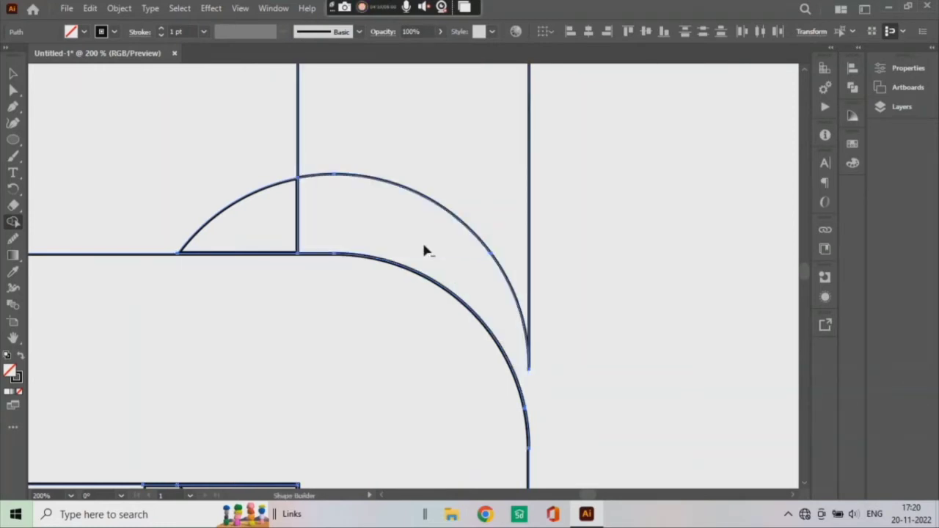
pyautogui.keyDown('alt'); pyautogui.click(271, 221); pyautogui.keyUp('alt')
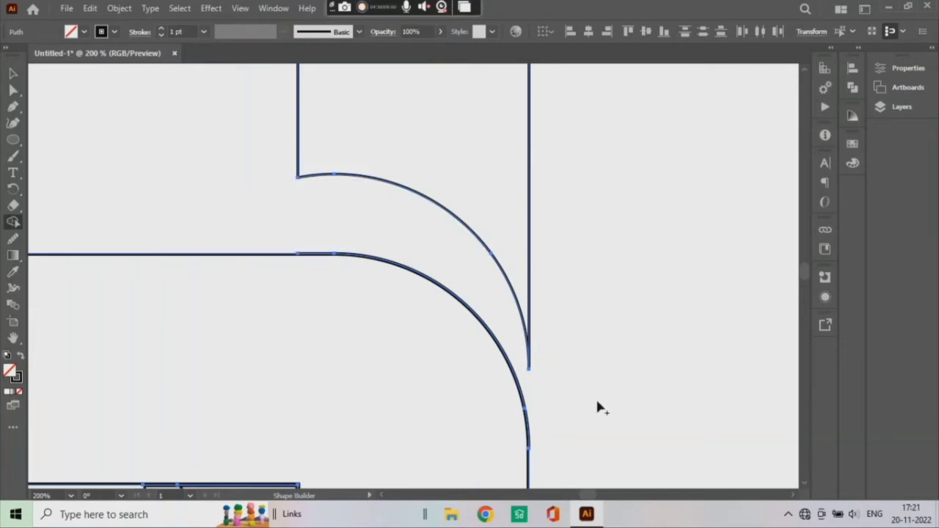
# - Join the long upper bar with the notch triangle beneath it
pyautogui.press('space')
pyautogui.moveTo(369, 415)
pyautogui.mouseDown()
pyautogui.moveTo(595, 326)
pyautogui.moveTo(603, 277)
pyautogui.mouseUp()
pyautogui.moveTo(257, 292); pyautogui.dragTo(216, 387)
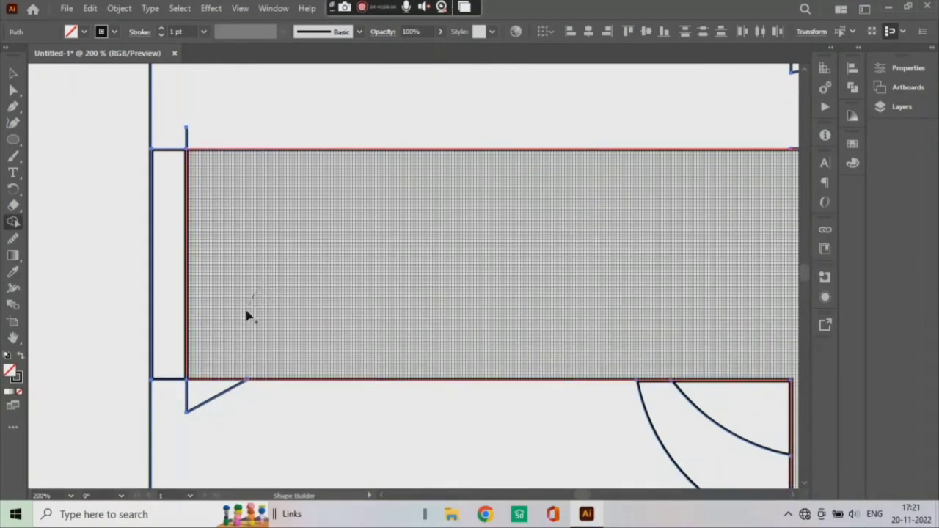
# - At 100% zoom, use Shape Builder to erase the narrow strip beside the upper bar and the top-left square
pyautogui.press('v')
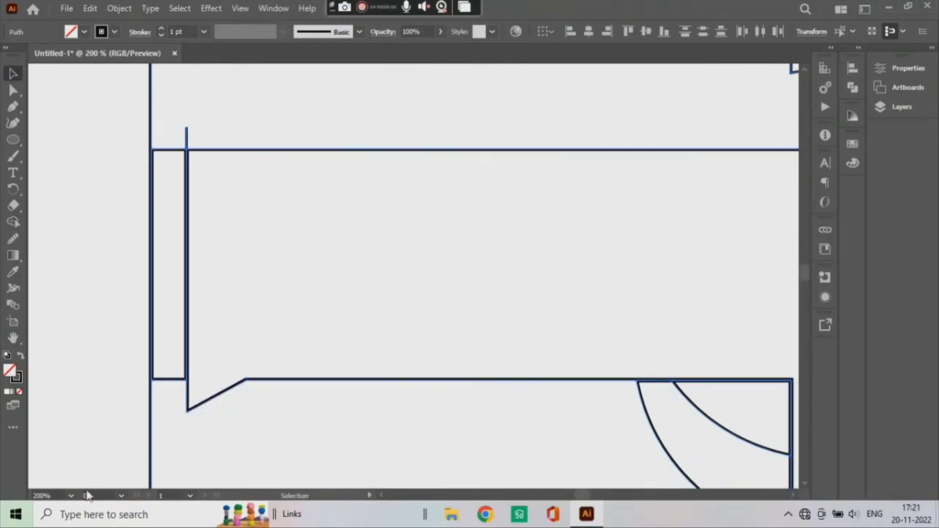
pyautogui.click(72, 496)
pyautogui.click(89, 343)
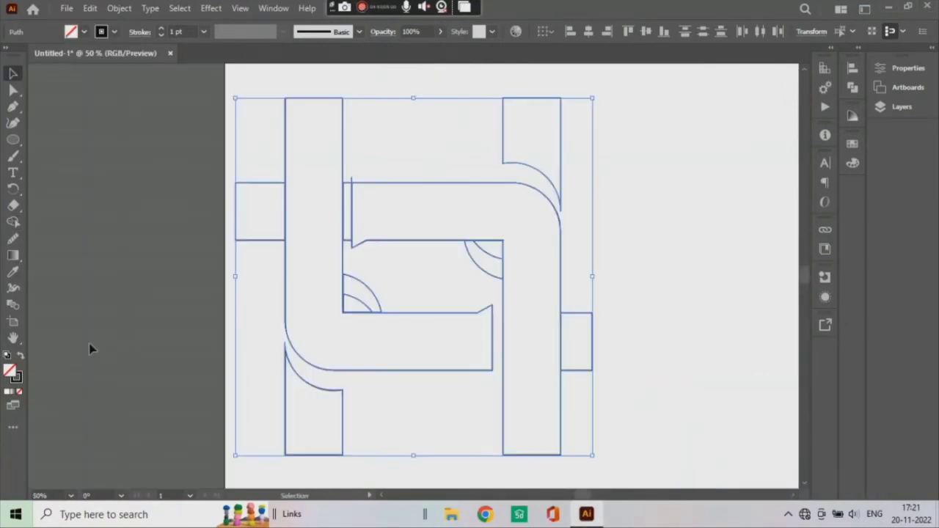
pyautogui.click(71, 496)
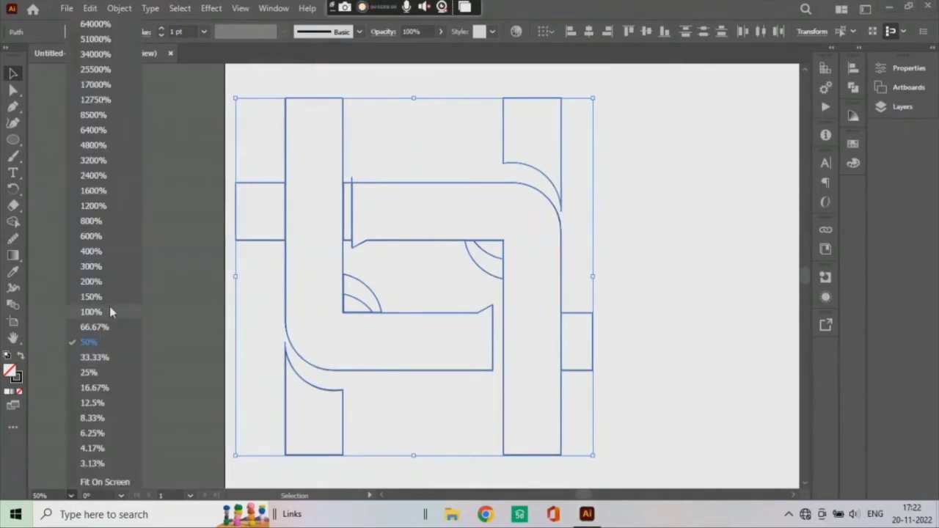
pyautogui.click(91, 312)
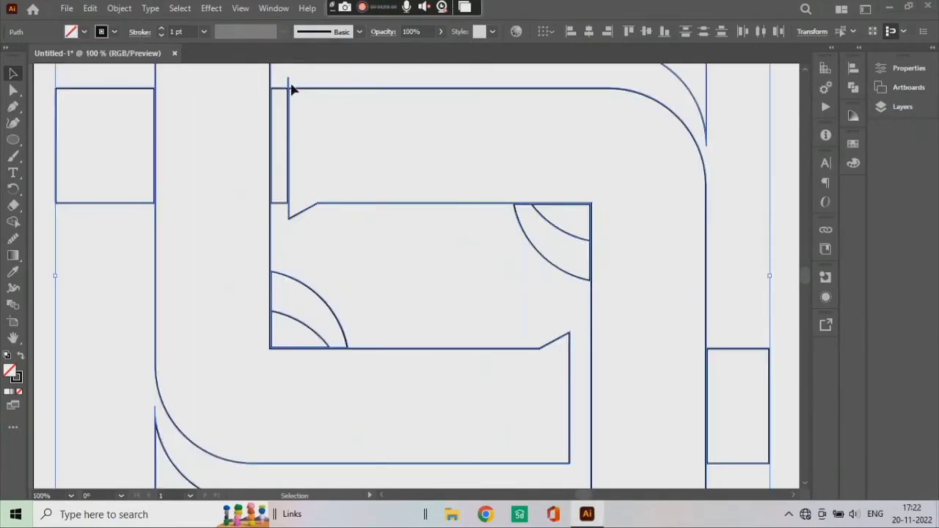
pyautogui.hotkey('shift', 'm')
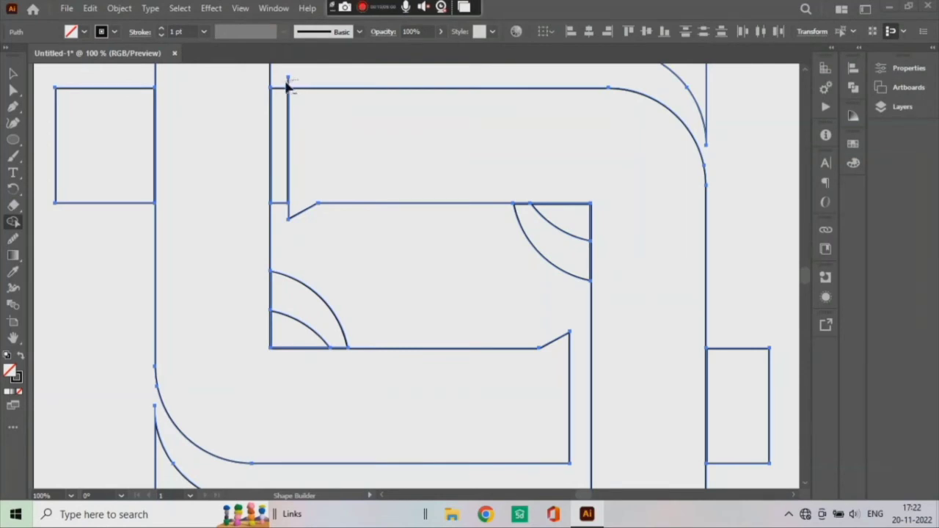
pyautogui.keyDown('alt'); pyautogui.click(283, 96); pyautogui.keyUp('alt')
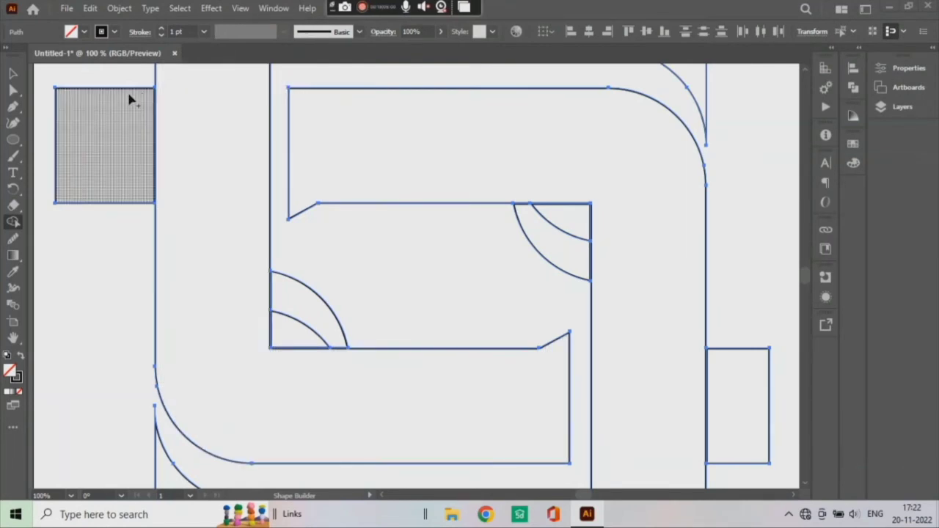
pyautogui.keyDown('alt'); pyautogui.click(134, 117); pyautogui.keyUp('alt')
pyautogui.press('v')
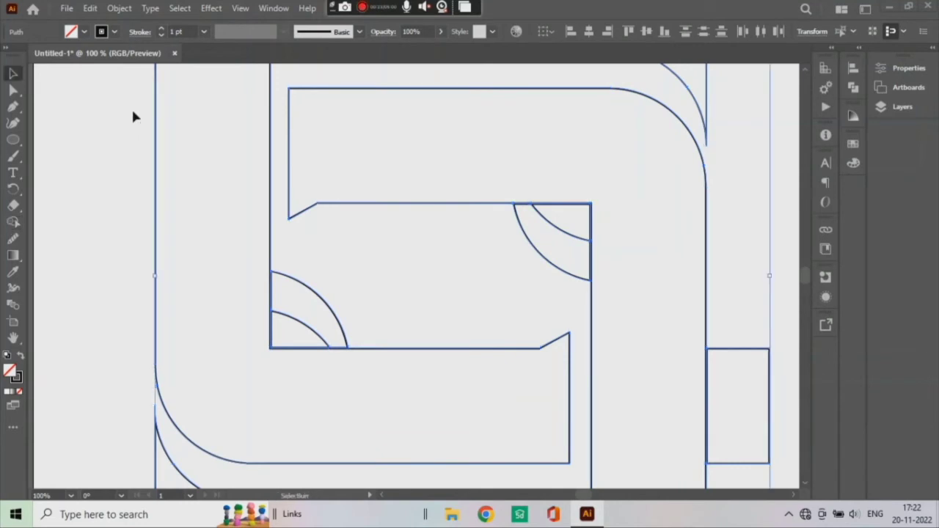
pyautogui.click(71, 496)
pyautogui.click(88, 477)
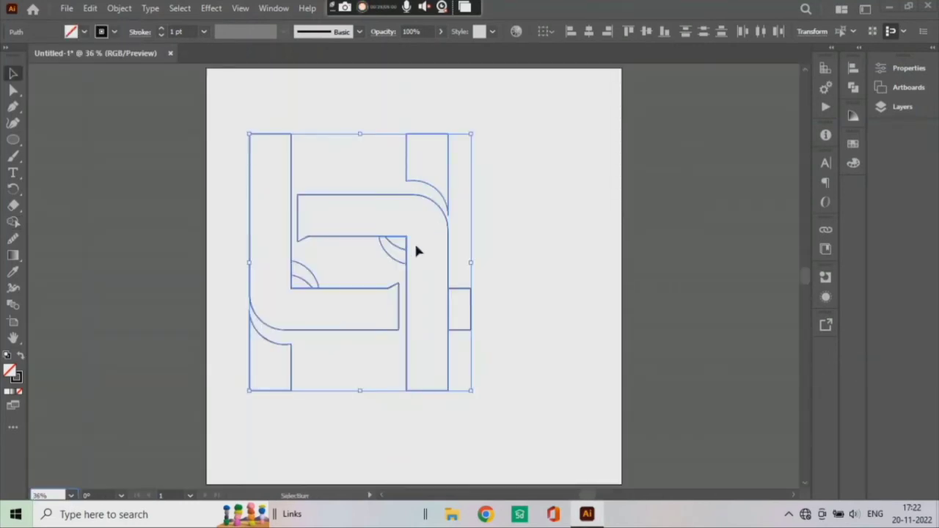
# - Select the L piece, bottom-left piece, right vertical and small right rectangle, undoing an accidental nudge
pyautogui.click(594, 336)
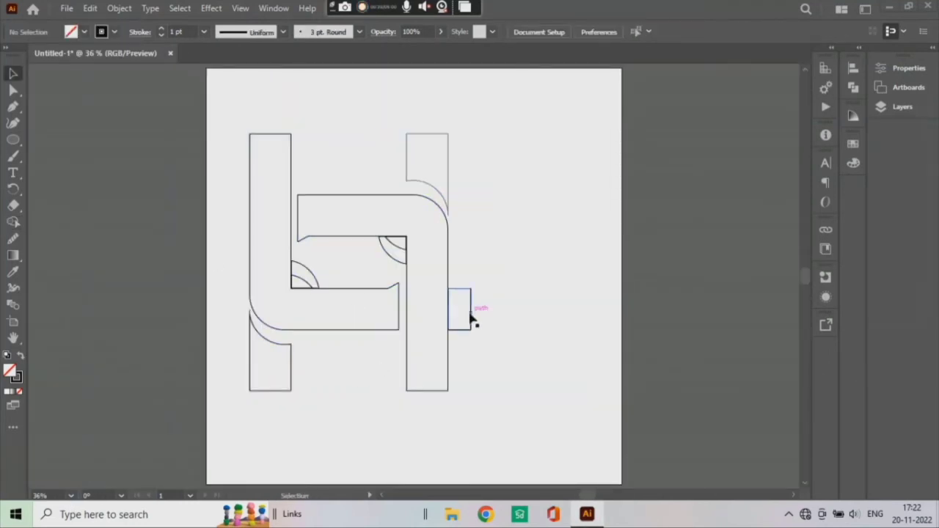
pyautogui.click(470, 316)
pyautogui.click(535, 369)
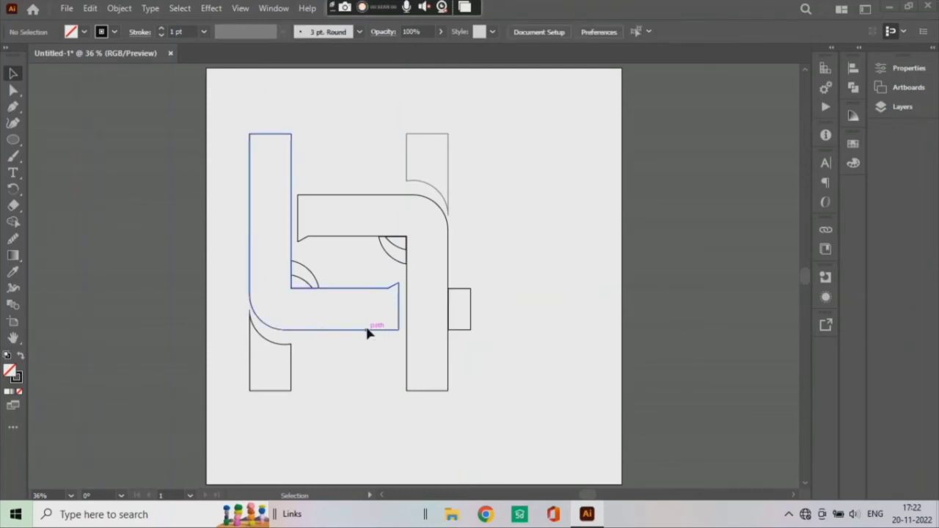
pyautogui.click(370, 330)
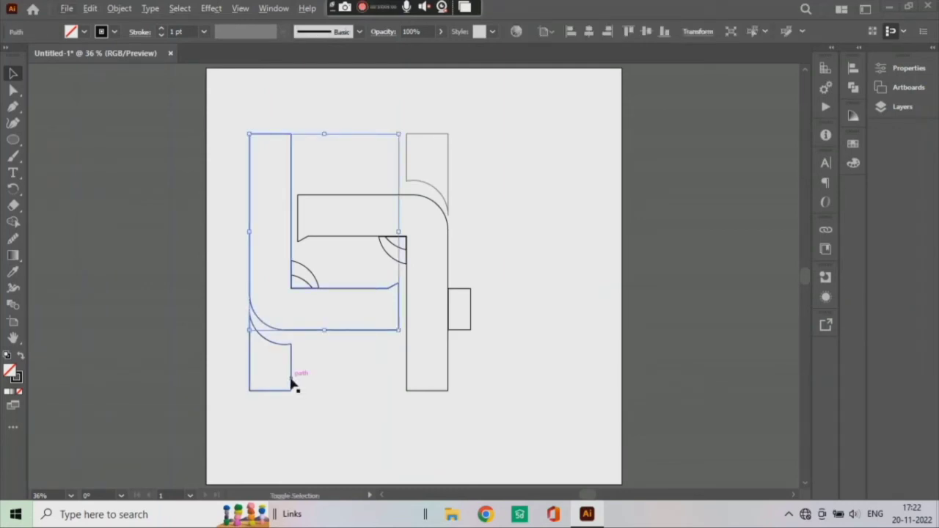
pyautogui.keyDown('shift'); pyautogui.click(294, 382); pyautogui.keyUp('shift')
pyautogui.keyDown('shift'); pyautogui.click(437, 392); pyautogui.keyUp('shift')
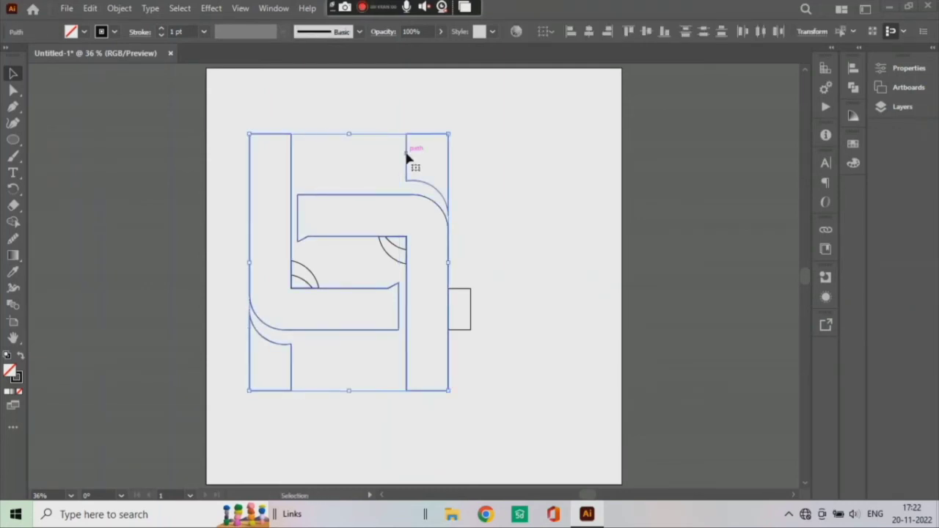
pyautogui.moveTo(472, 176); pyautogui.dragTo(507, 415)
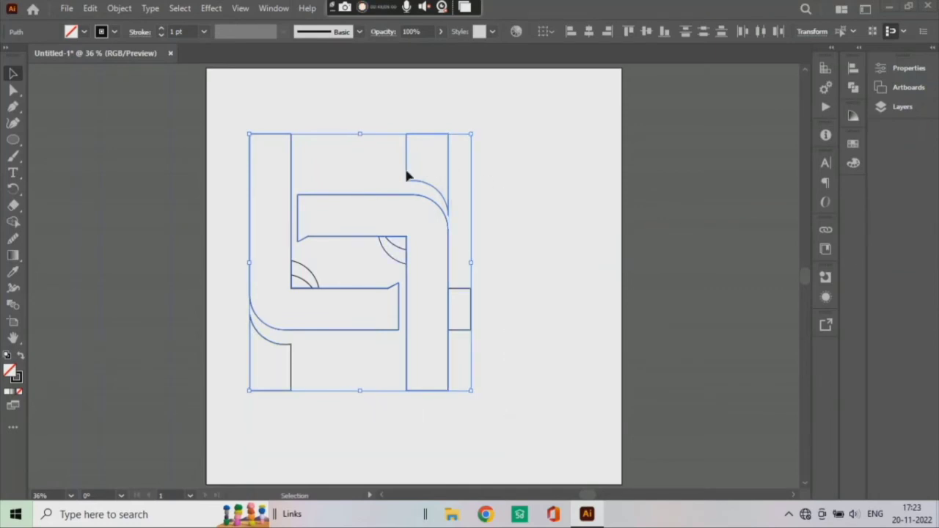
pyautogui.moveTo(346, 199); pyautogui.dragTo(353, 206)
pyautogui.hotkey('ctrl', 'z')
pyautogui.moveTo(225, 92); pyautogui.dragTo(506, 427)
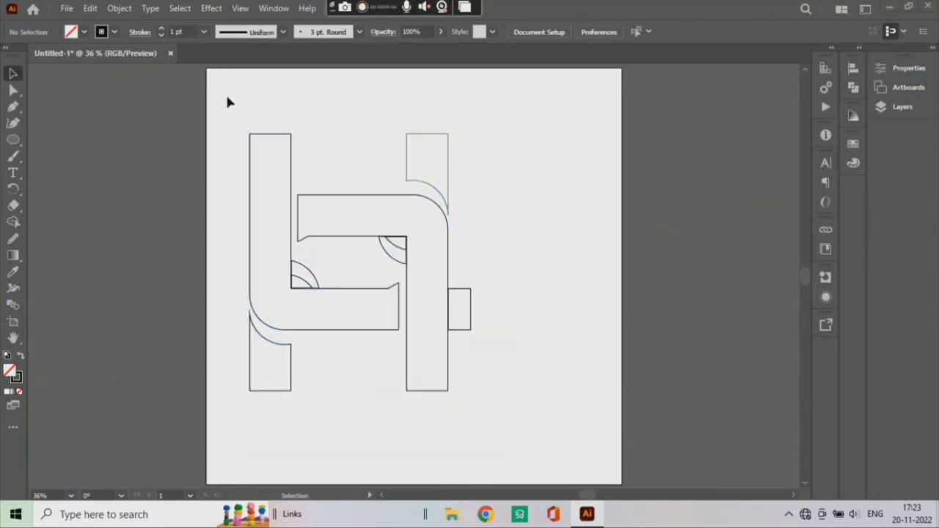
pyautogui.click(506, 427)
# - Move the L-shaped and hook pieces off to the right and group them
pyautogui.click(294, 211)
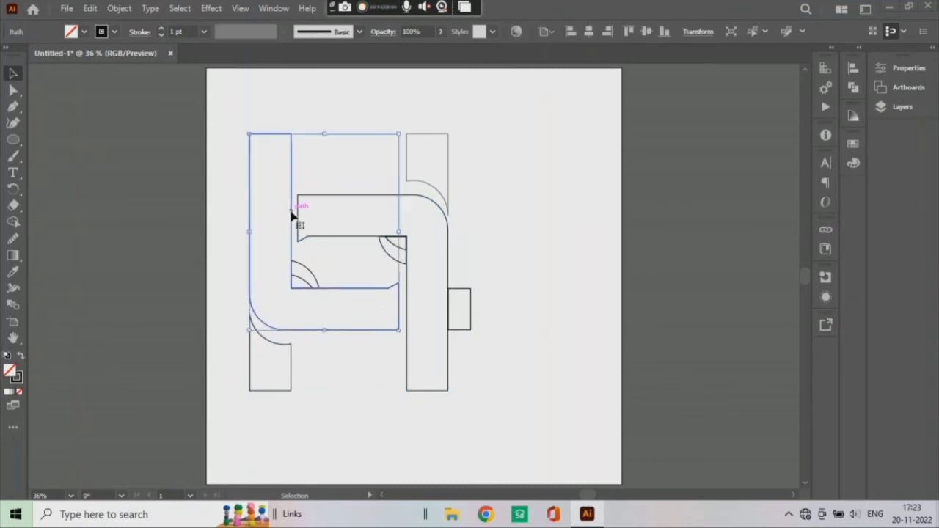
pyautogui.keyDown('shift'); pyautogui.click(320, 240); pyautogui.keyUp('shift')
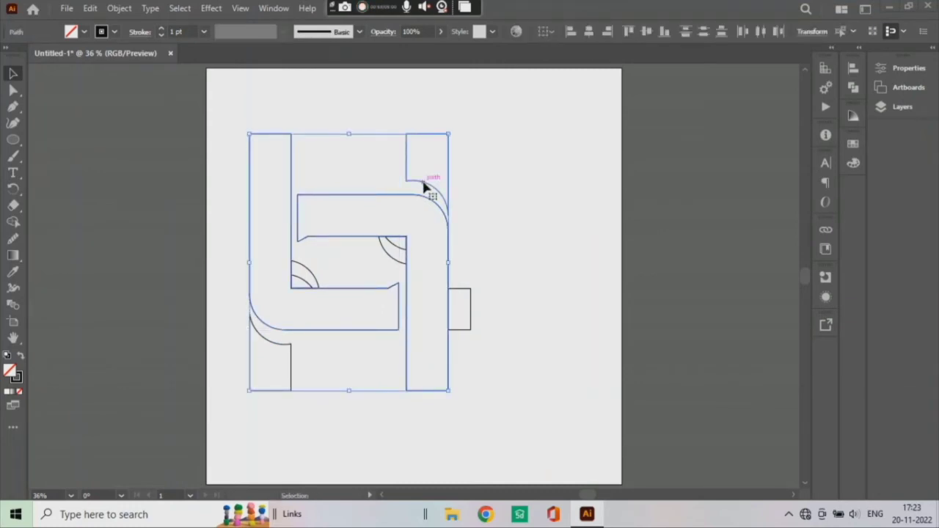
pyautogui.moveTo(288, 377); pyautogui.dragTo(544, 331)
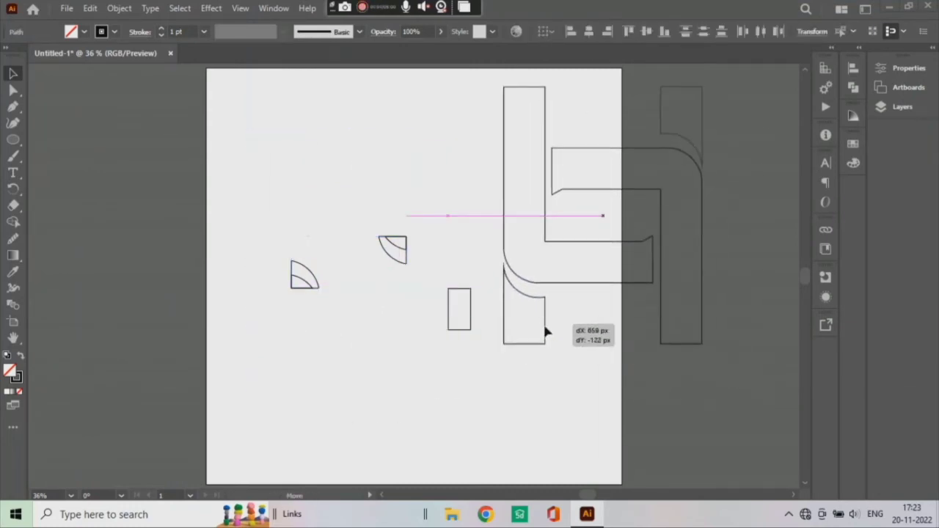
pyautogui.hotkey('ctrl', 'g')
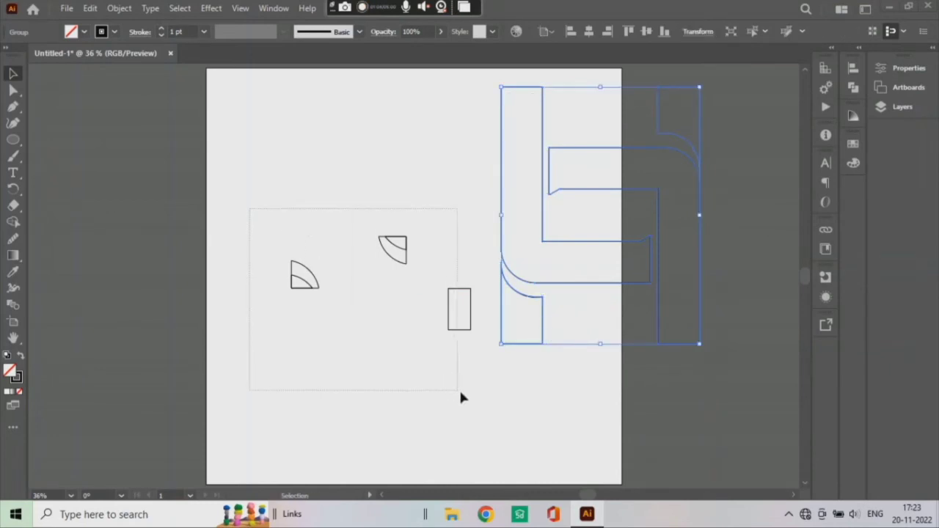
# - Delete the leftover arc and rectangle fragments, then move the H back to the artboard centre
pyautogui.click(461, 397)
pyautogui.press('Delete')
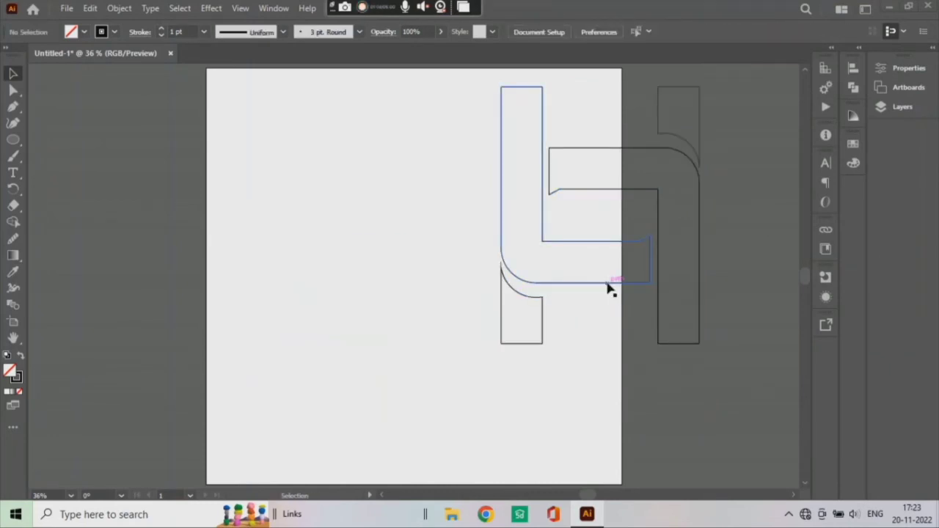
pyautogui.moveTo(609, 288); pyautogui.dragTo(416, 340)
pyautogui.click(577, 328)
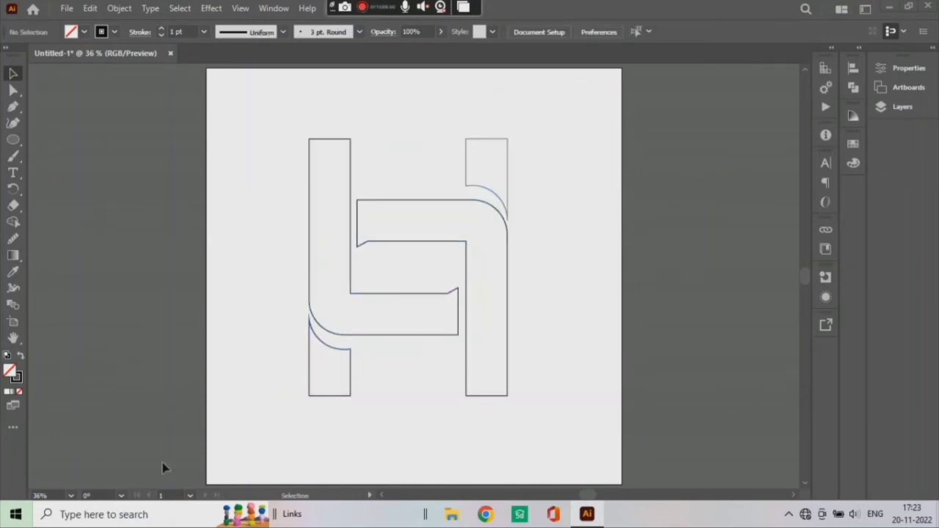
pyautogui.click(71, 496)
# - Zoom to 200% on the lower-left cutout curve and enter the logo group for editing
pyautogui.click(91, 317)
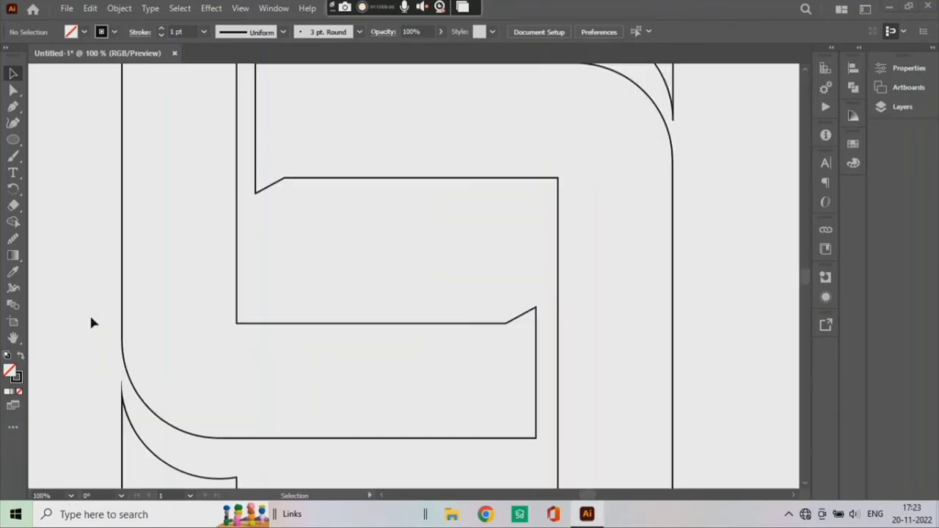
pyautogui.press('h')
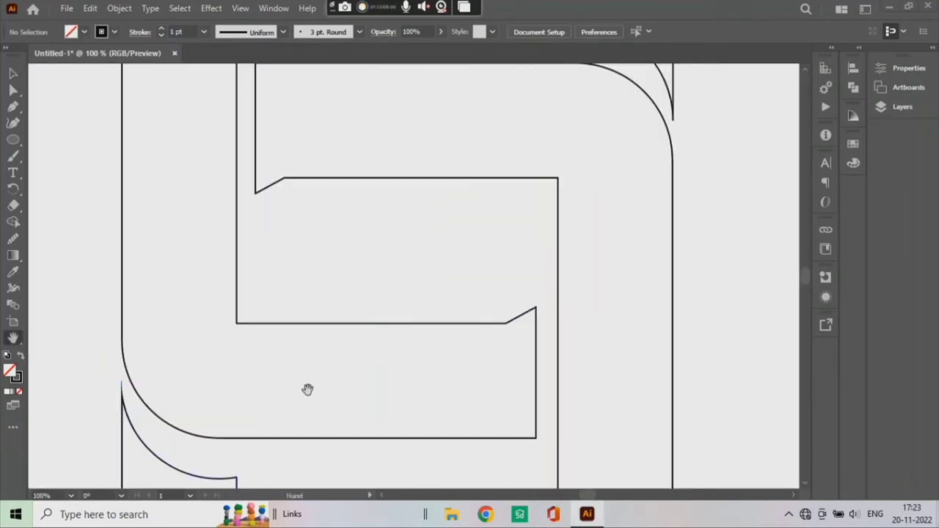
pyautogui.moveTo(308, 389); pyautogui.dragTo(461, 229)
pyautogui.click(71, 496)
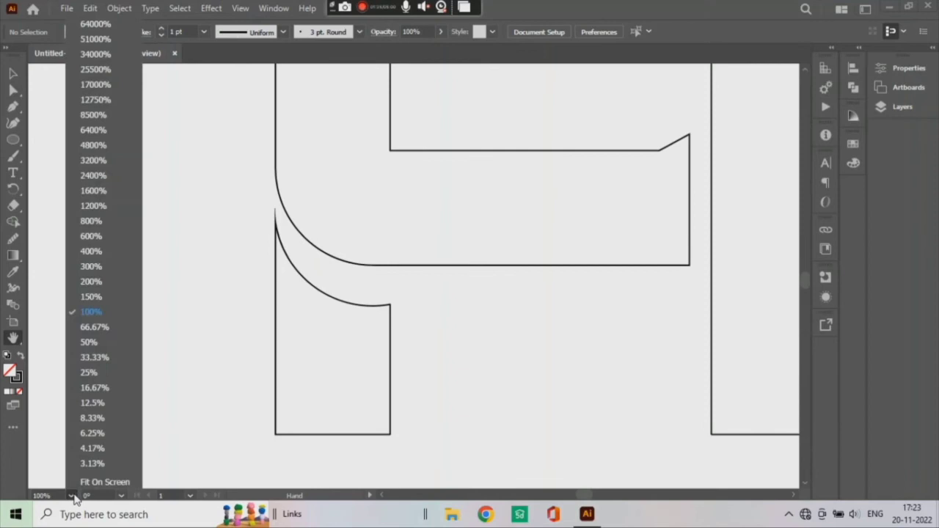
pyautogui.click(87, 282)
pyautogui.moveTo(203, 235); pyautogui.dragTo(265, 258)
pyautogui.press('v')
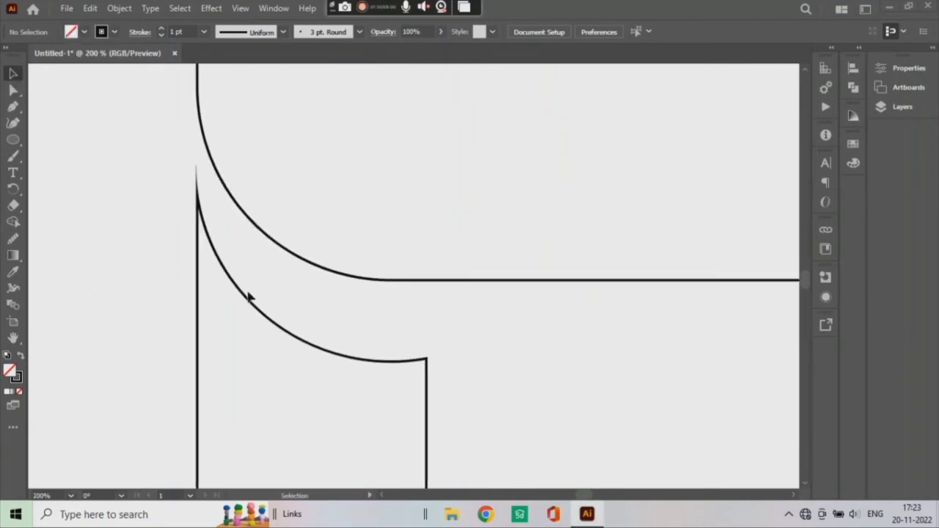
pyautogui.doubleClick(248, 299)
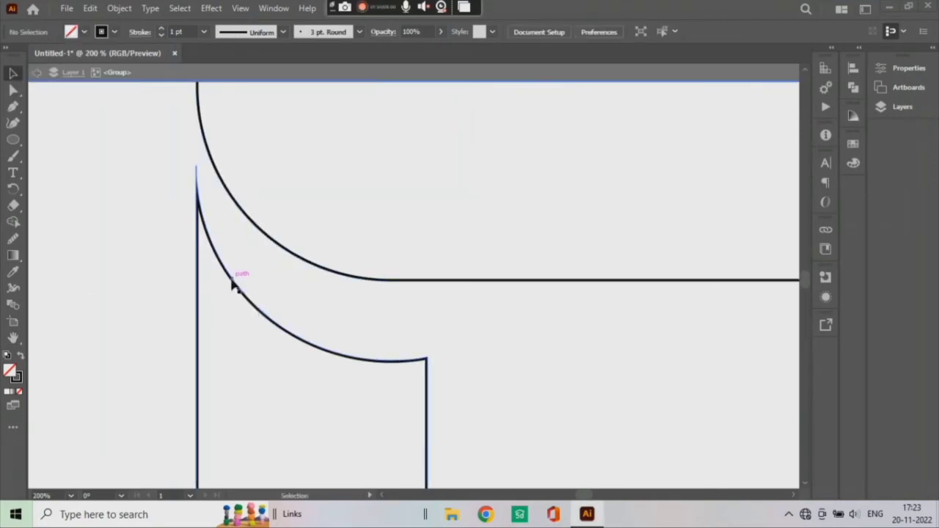
# - Lower the cutout curve's top anchor by two arrow-key nudges
pyautogui.click(233, 285)
pyautogui.press('a')
pyautogui.click(196, 167)
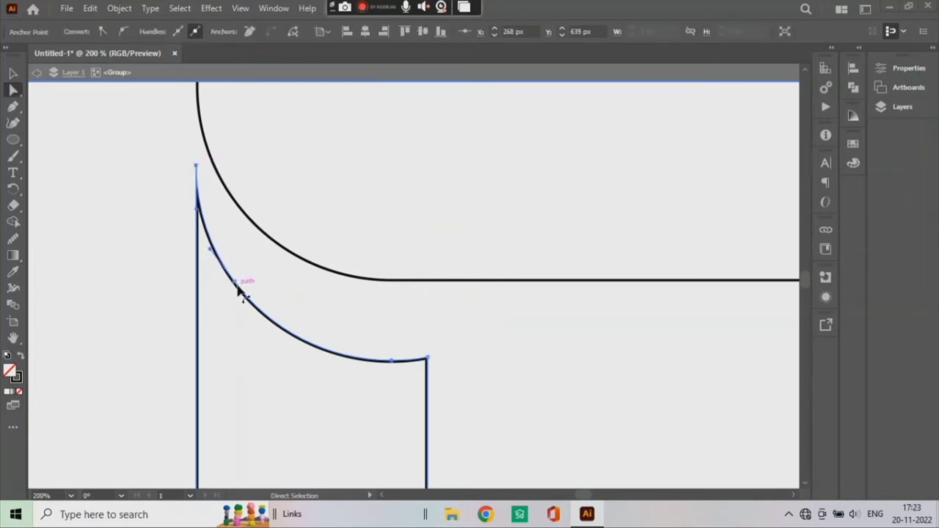
pyautogui.press('p')
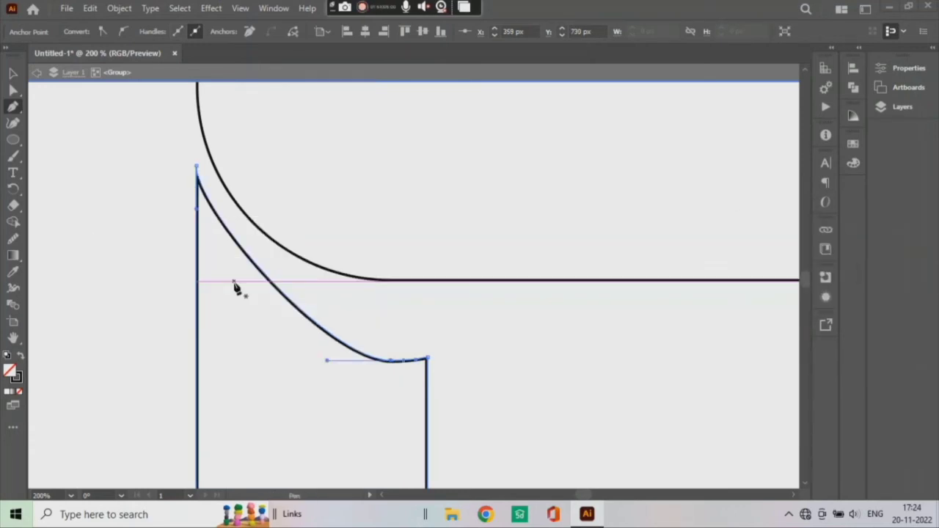
pyautogui.press('a')
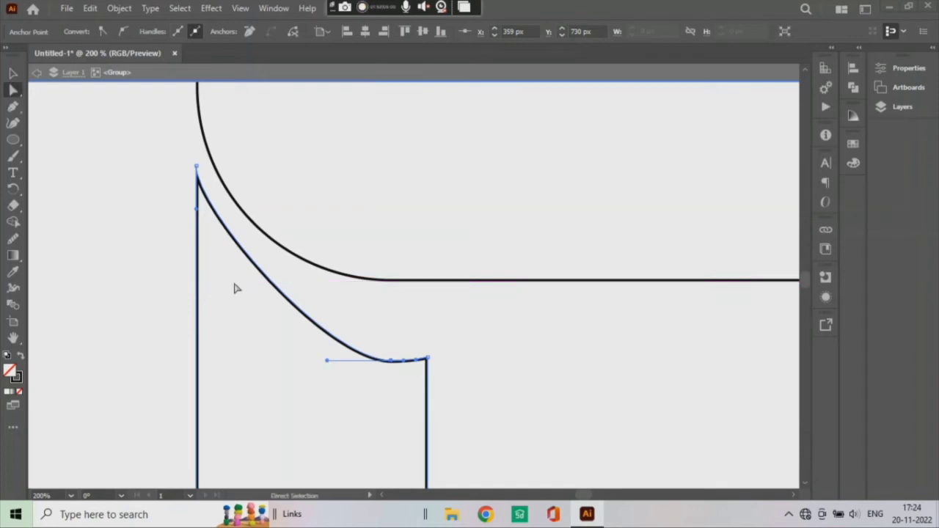
pyautogui.click(197, 167)
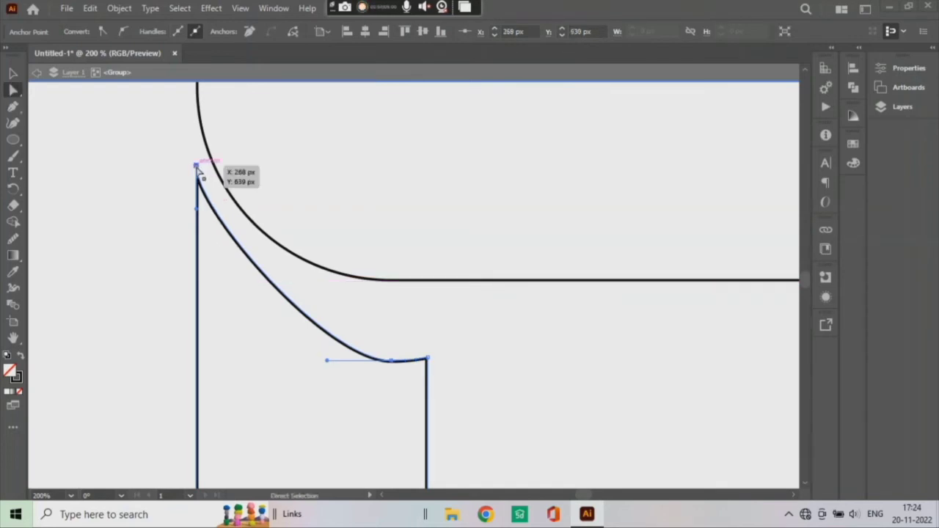
pyautogui.press('Down')
pyautogui.press('Down')
pyautogui.press('Down')
pyautogui.press('Down')
pyautogui.press('Down')
pyautogui.press('Down')
pyautogui.press('Down')
pyautogui.press('Down')
pyautogui.press('Down')
pyautogui.press('Down')
pyautogui.press('Down')
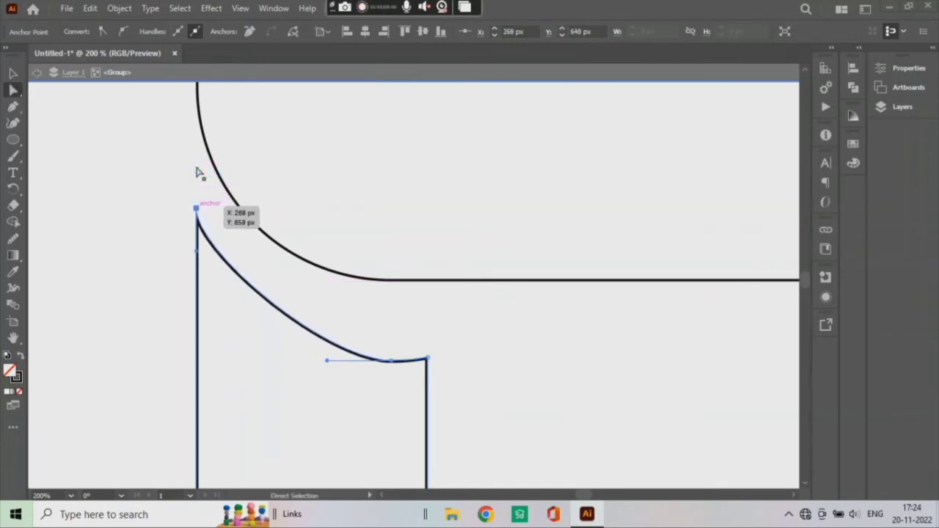
pyautogui.press('Down')
pyautogui.press('Down')
pyautogui.press('Down')
pyautogui.press('Down')
pyautogui.press('Down')
pyautogui.press('Down')
pyautogui.press('Down')
pyautogui.press('Down')
pyautogui.press('Down')
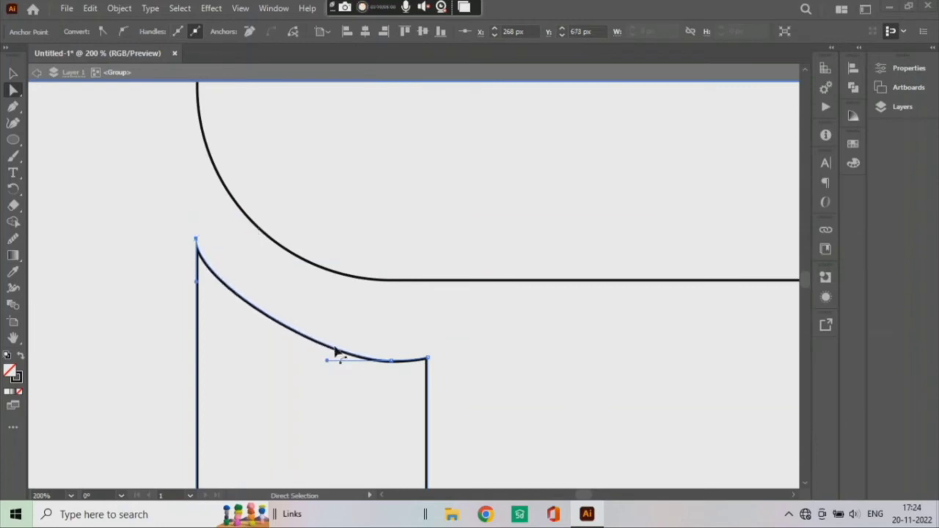
# - Shorten the curve's bottom handle for a gentler sweep, then fit the artboard on screen
pyautogui.click(322, 364)
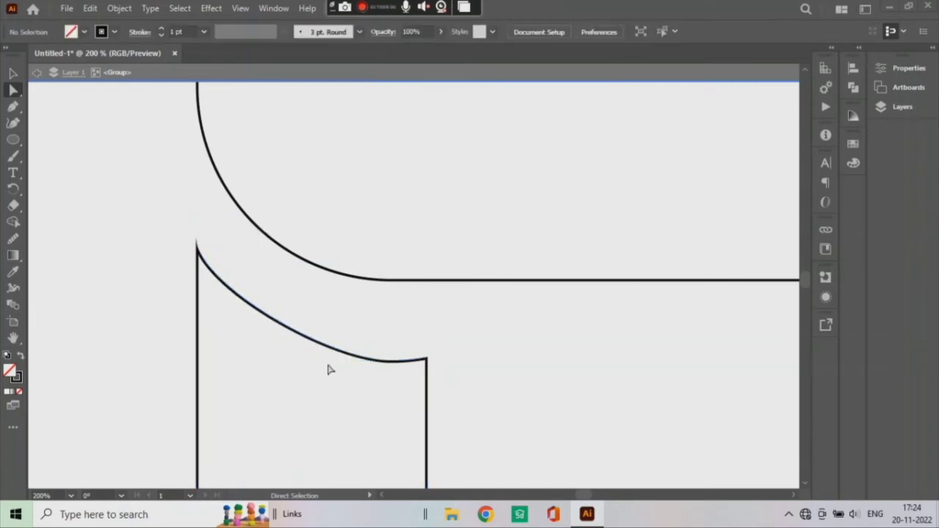
pyautogui.click(382, 364)
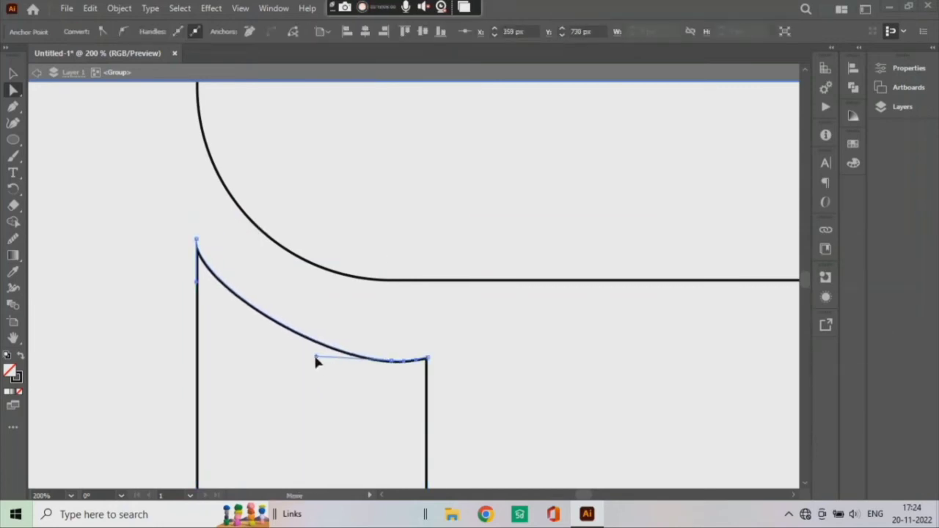
pyautogui.moveTo(315, 359); pyautogui.dragTo(305, 364)
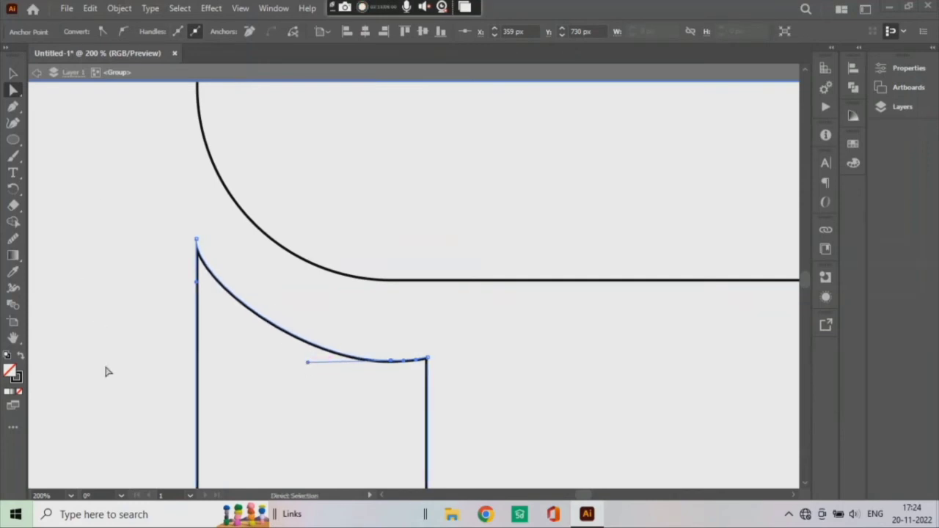
pyautogui.click(71, 496)
pyautogui.click(105, 483)
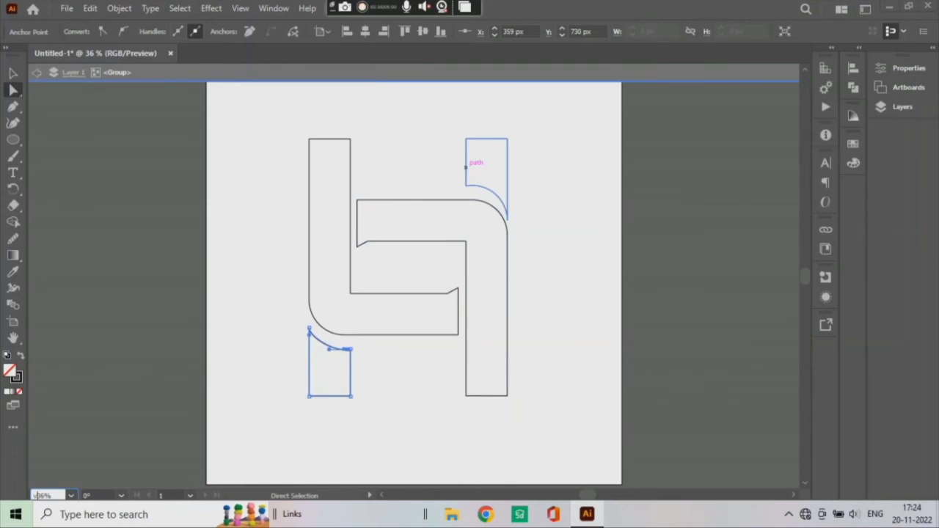
pyautogui.click(467, 169)
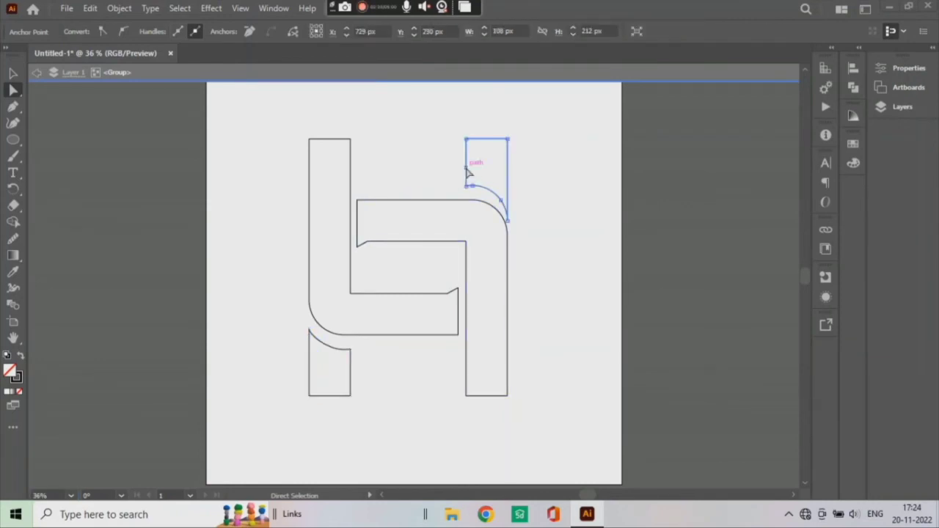
pyautogui.press('v')
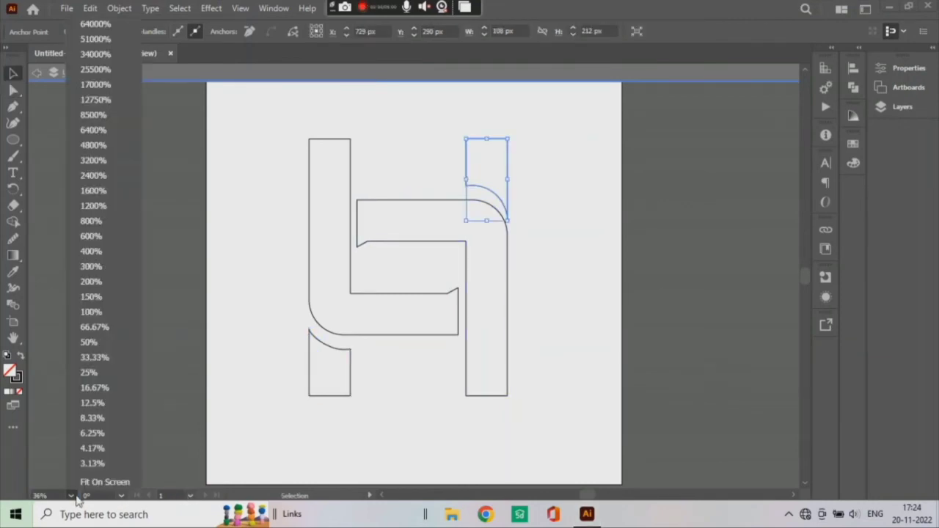
pyautogui.click(71, 496)
# - Rotate the view 180° and pull the cutout's top point down, drawing out curve handles
pyautogui.click(274, 199)
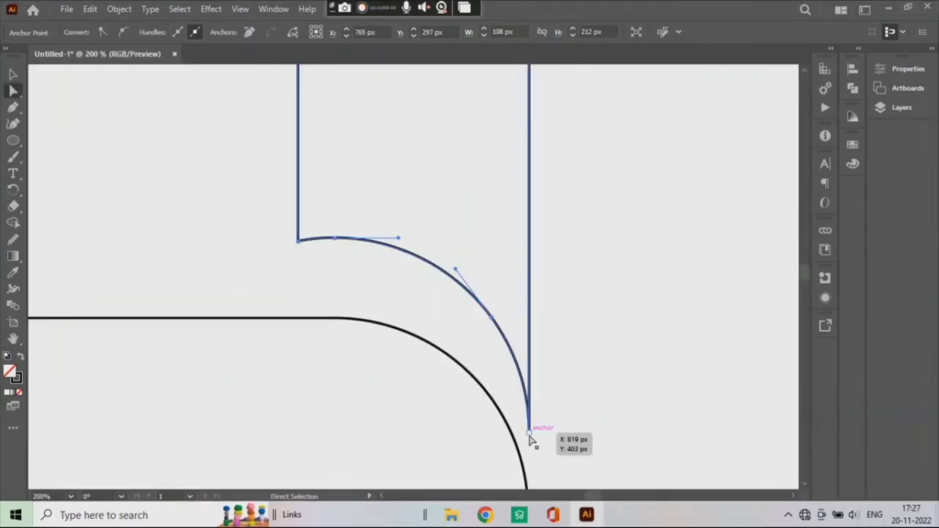
pyautogui.click(529, 433)
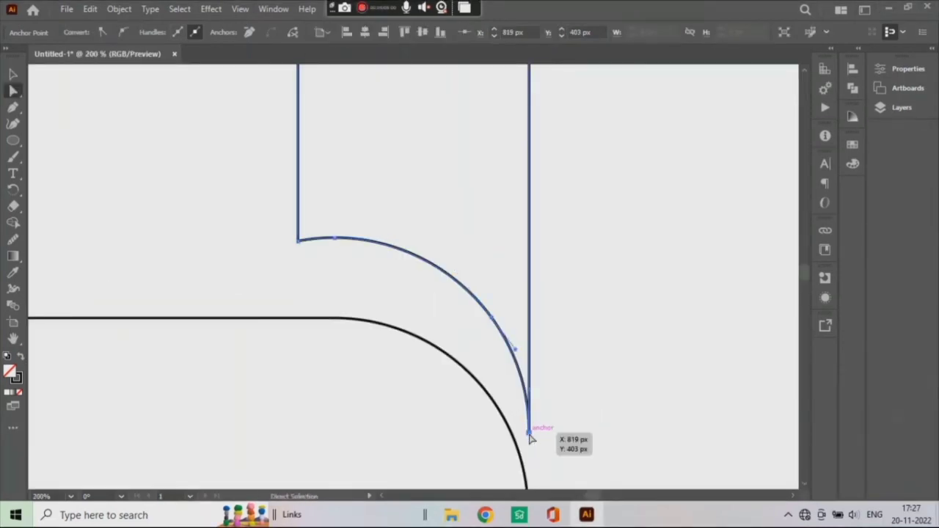
pyautogui.click(122, 497)
pyautogui.click(140, 482)
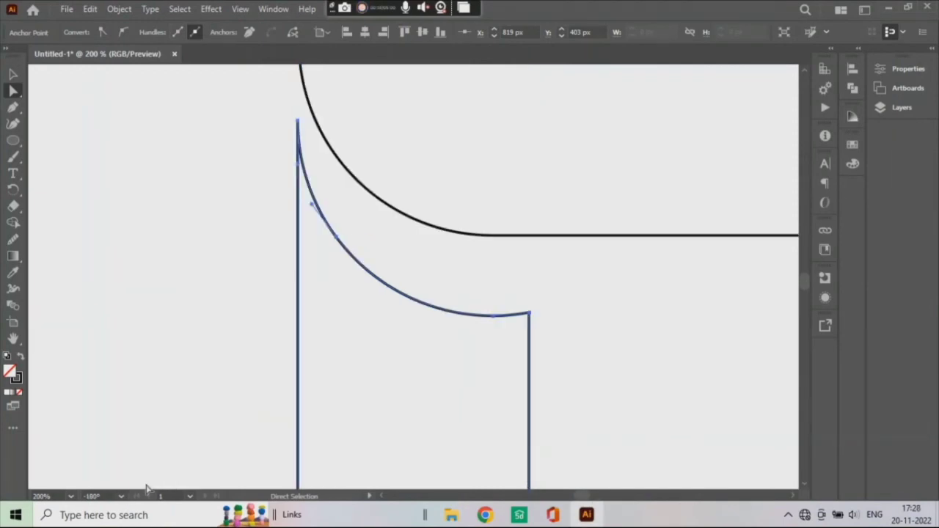
pyautogui.moveTo(300, 122); pyautogui.dragTo(301, 126)
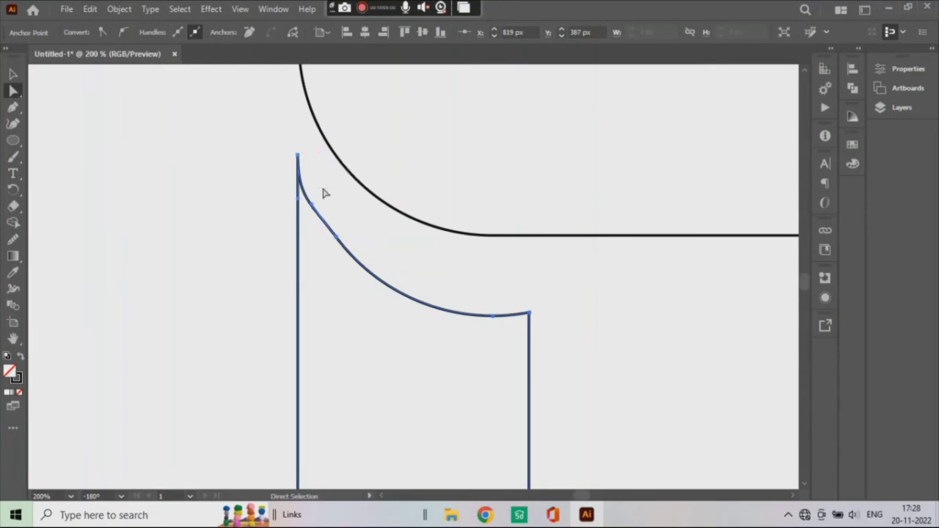
pyautogui.moveTo(335, 241); pyautogui.dragTo(336, 243)
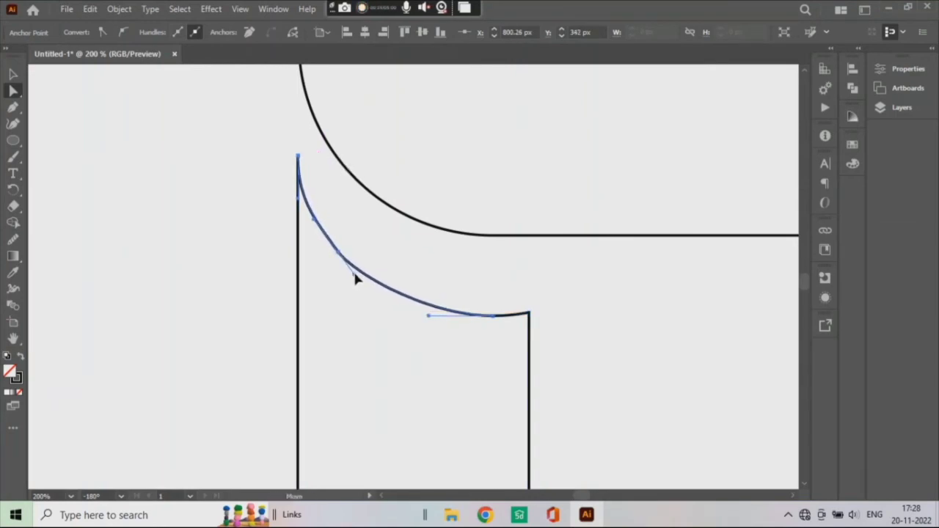
pyautogui.moveTo(315, 220); pyautogui.dragTo(319, 231)
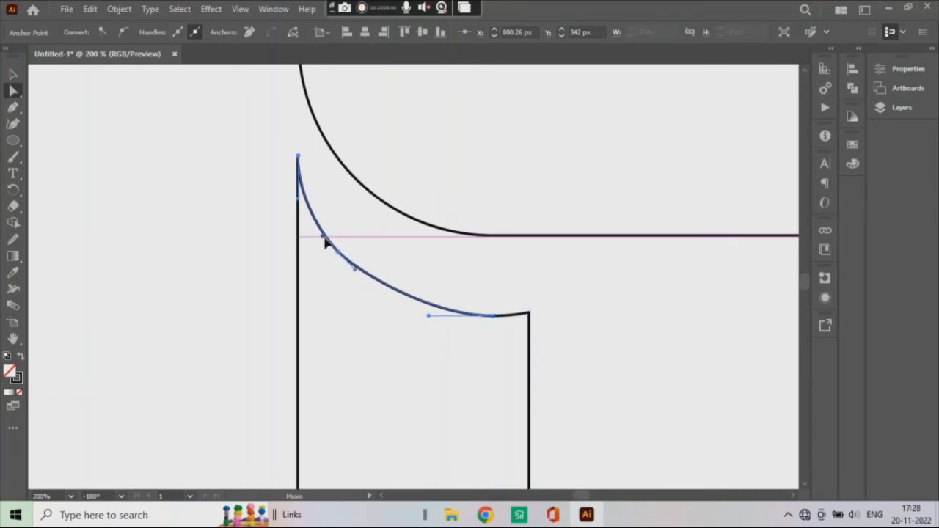
# - Reposition the mid-curve anchor and extend its left handle into a smoother, deeper sweep
pyautogui.click(493, 316)
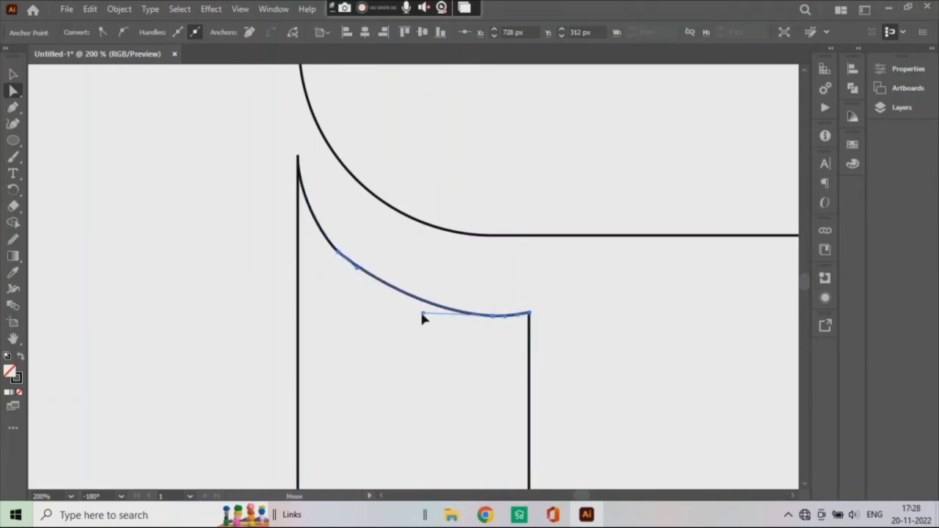
pyautogui.moveTo(342, 257); pyautogui.dragTo(342, 257)
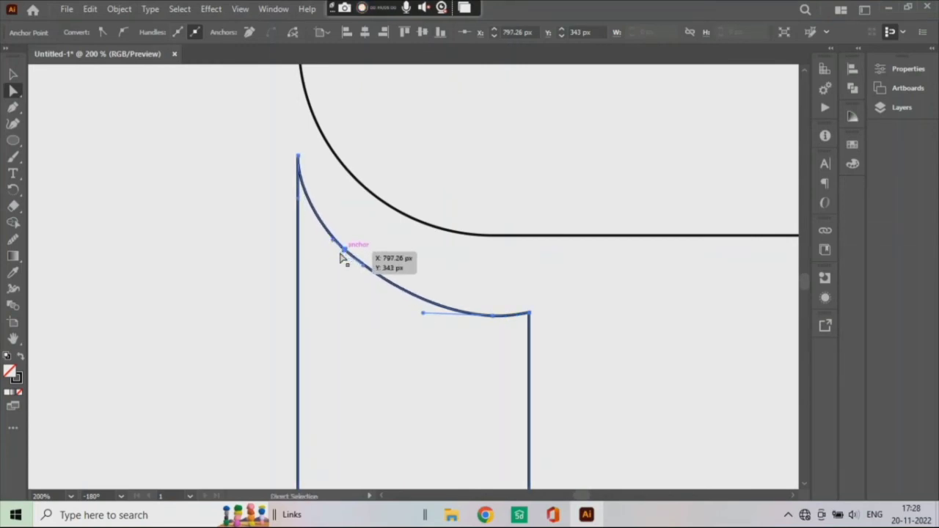
pyautogui.moveTo(299, 157); pyautogui.dragTo(299, 177)
pyautogui.click(345, 252)
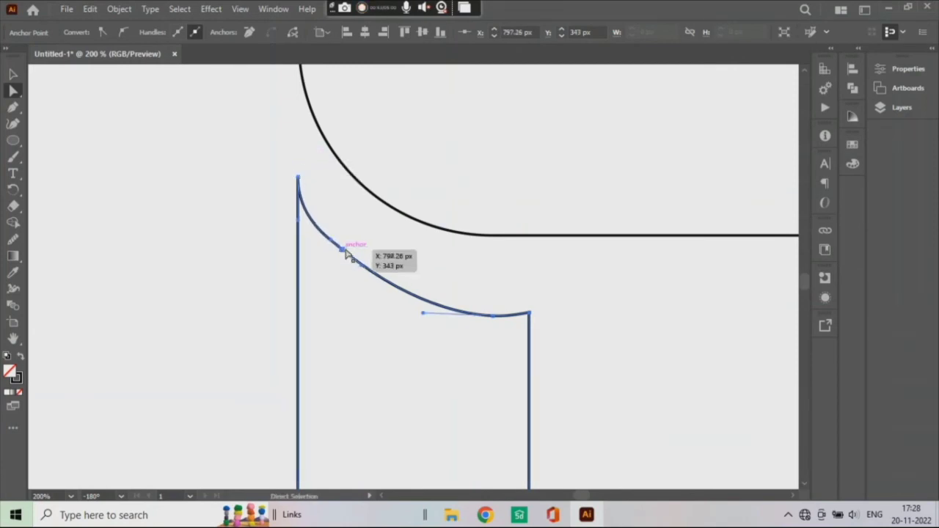
pyautogui.moveTo(347, 252); pyautogui.dragTo(348, 254)
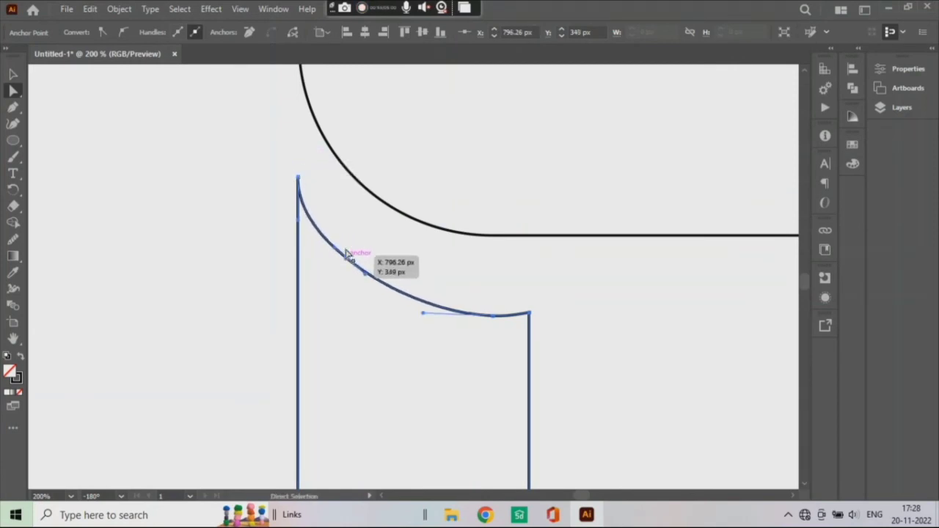
pyautogui.moveTo(348, 254); pyautogui.dragTo(336, 260)
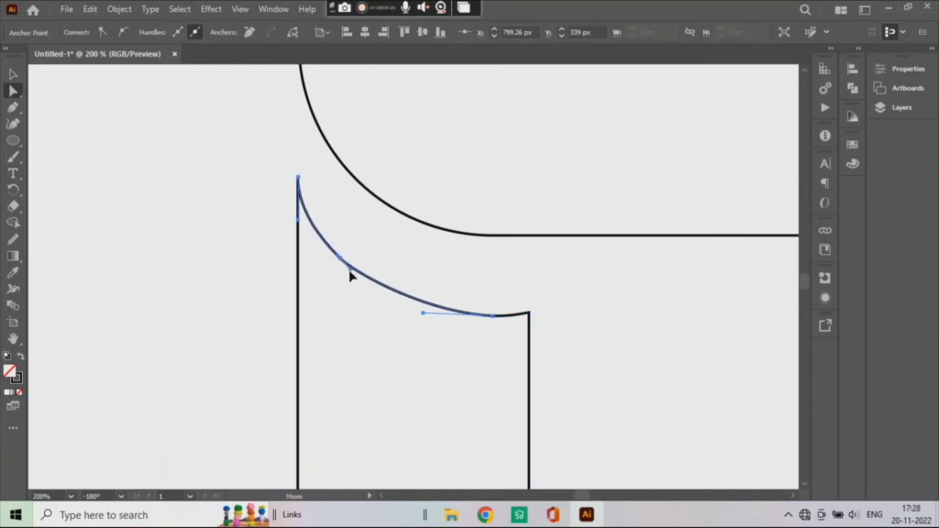
pyautogui.moveTo(348, 267); pyautogui.dragTo(346, 264)
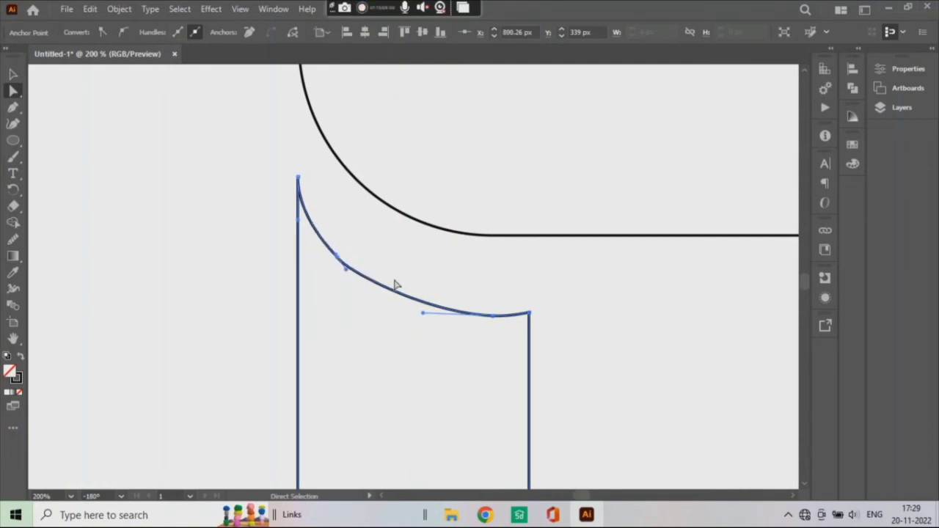
pyautogui.moveTo(422, 313); pyautogui.dragTo(400, 317)
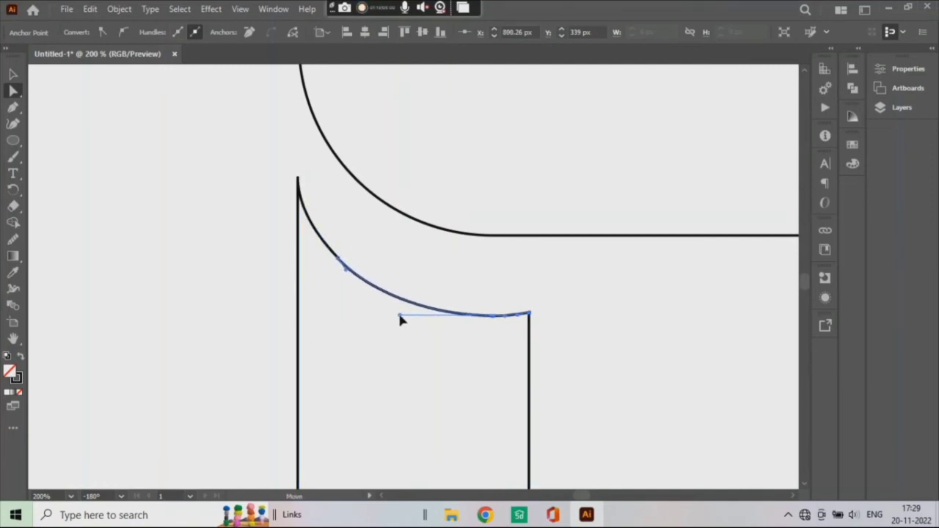
# - Check the refined cutout curve and fit the whole artboard in view
pyautogui.click(446, 252)
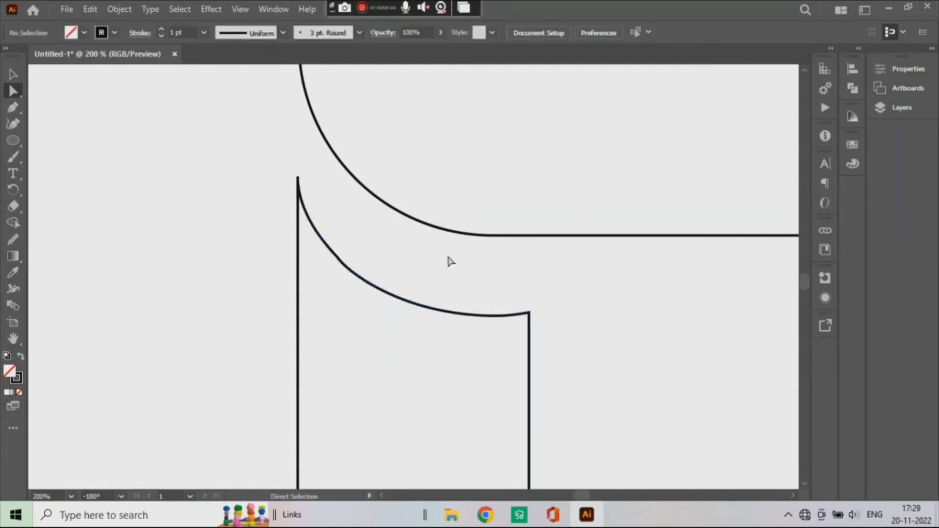
pyautogui.click(298, 179)
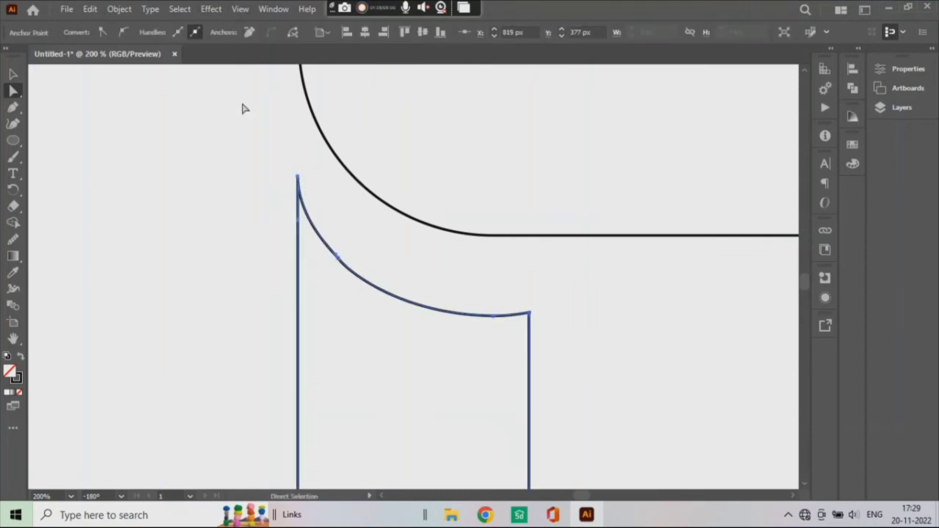
pyautogui.click(72, 497)
pyautogui.click(87, 479)
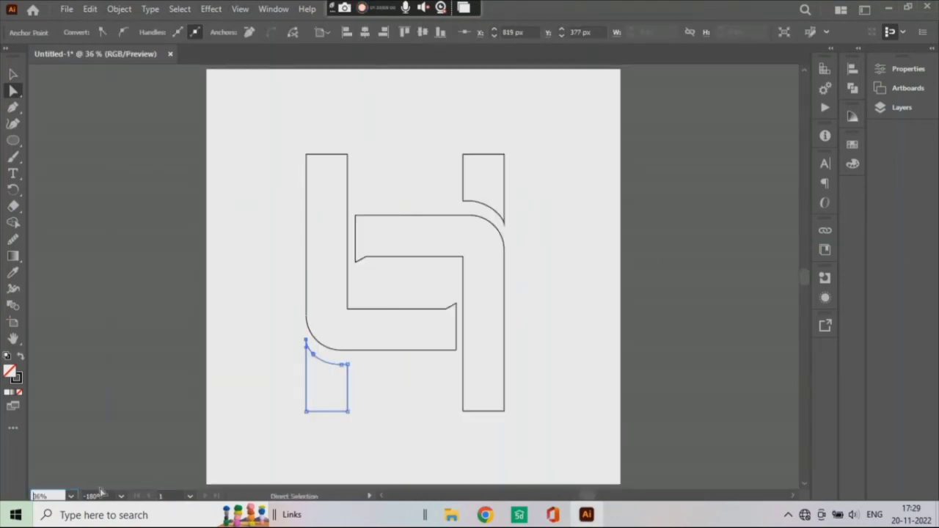
# - Set view rotation back to 0° and round the lower cap, hook bottom-left and top cap corners
pyautogui.click(125, 499)
pyautogui.click(140, 344)
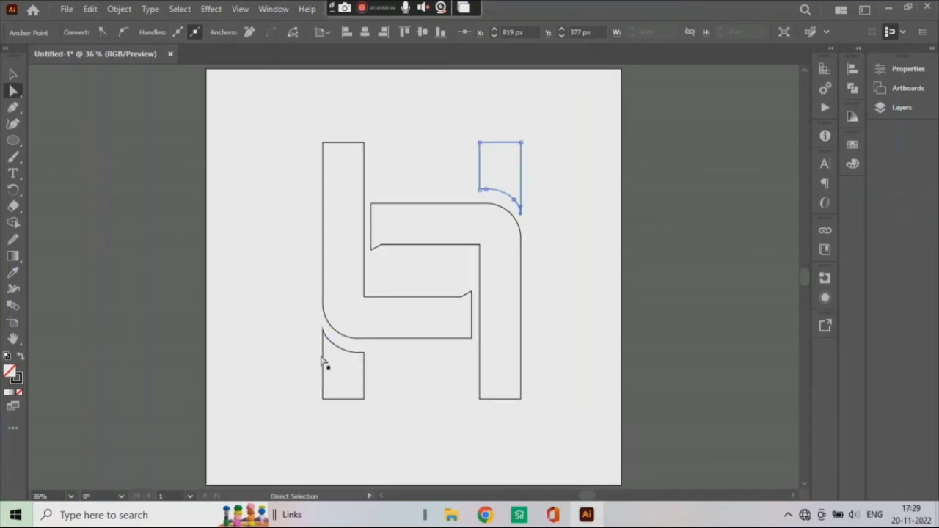
pyautogui.moveTo(322, 362); pyautogui.dragTo(360, 405)
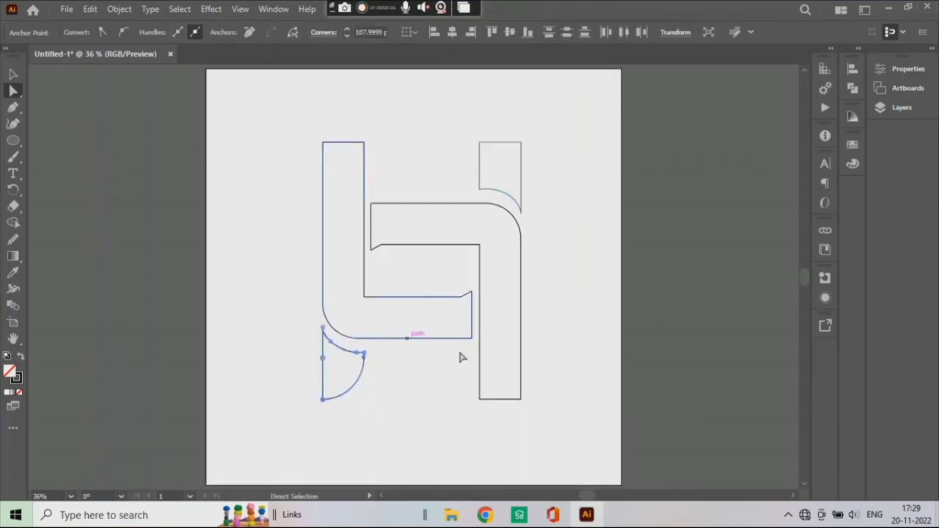
pyautogui.moveTo(473, 389)
pyautogui.mouseDown()
pyautogui.moveTo(485, 400)
pyautogui.moveTo(513, 371)
pyautogui.mouseUp()
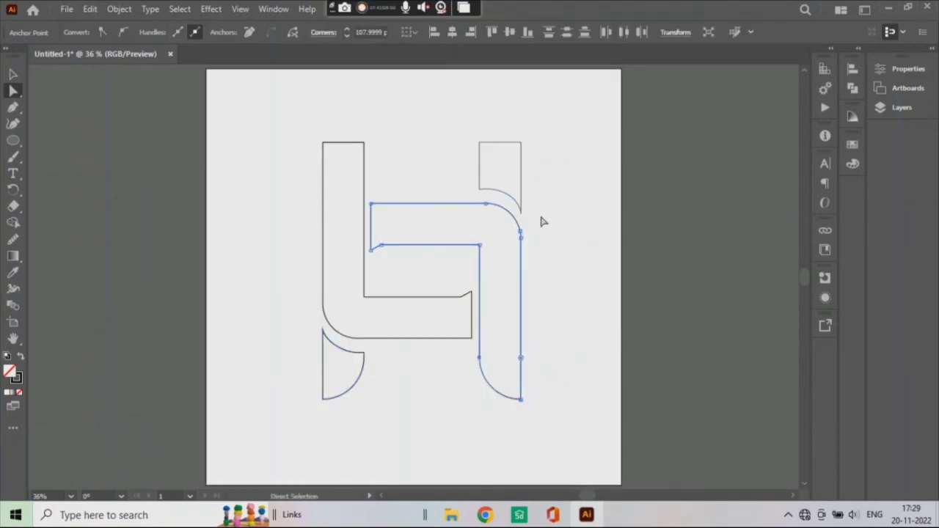
pyautogui.click(478, 141)
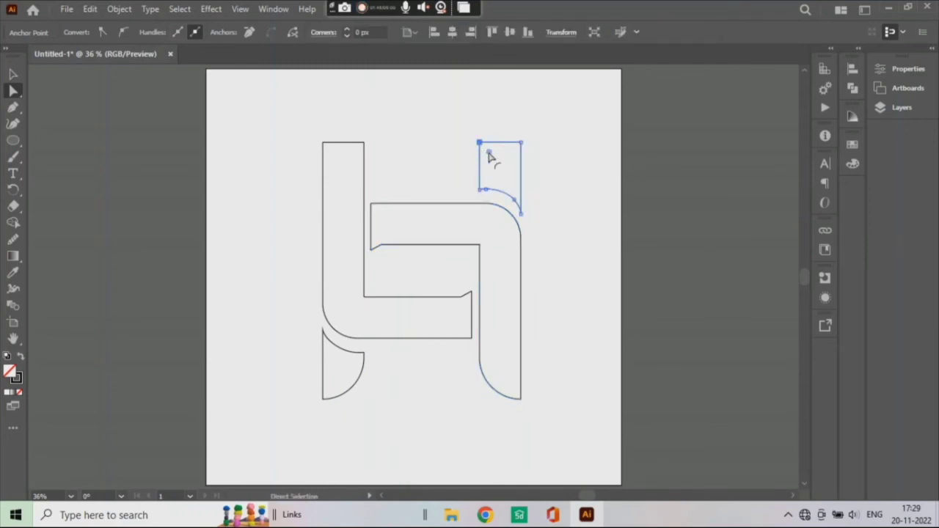
pyautogui.moveTo(488, 151); pyautogui.dragTo(569, 219)
# - Fully round the L-half's top-right corner and slightly round its inner crossbar corner
pyautogui.click(363, 143)
pyautogui.moveTo(355, 154); pyautogui.dragTo(310, 184)
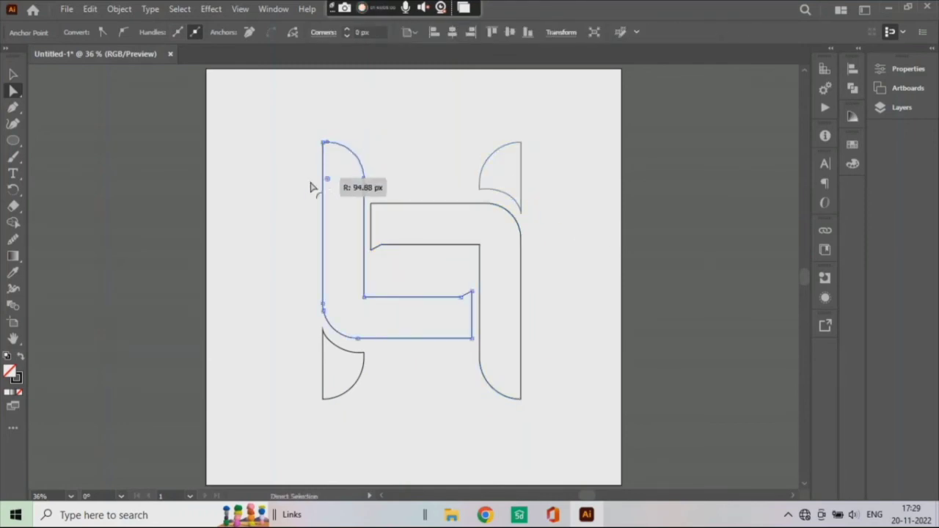
pyautogui.click(461, 299)
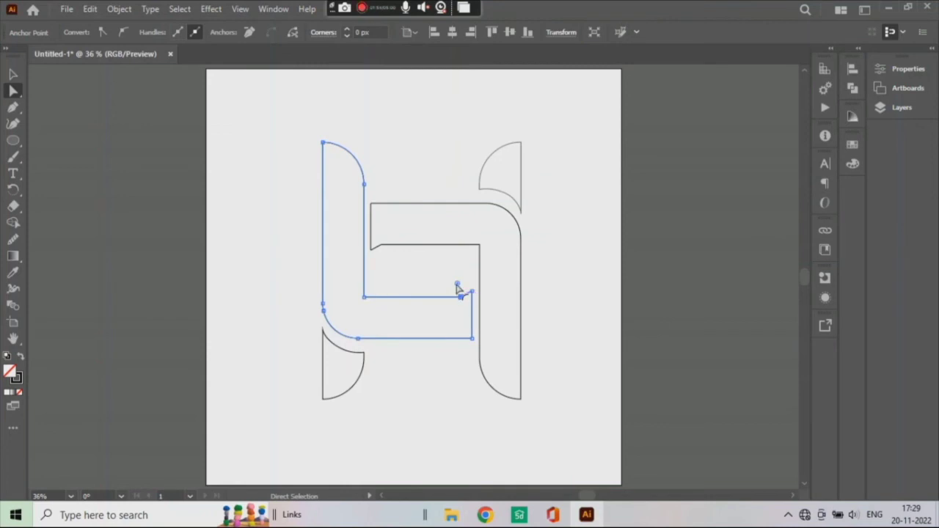
pyautogui.moveTo(457, 283); pyautogui.dragTo(451, 278)
pyautogui.click(481, 374)
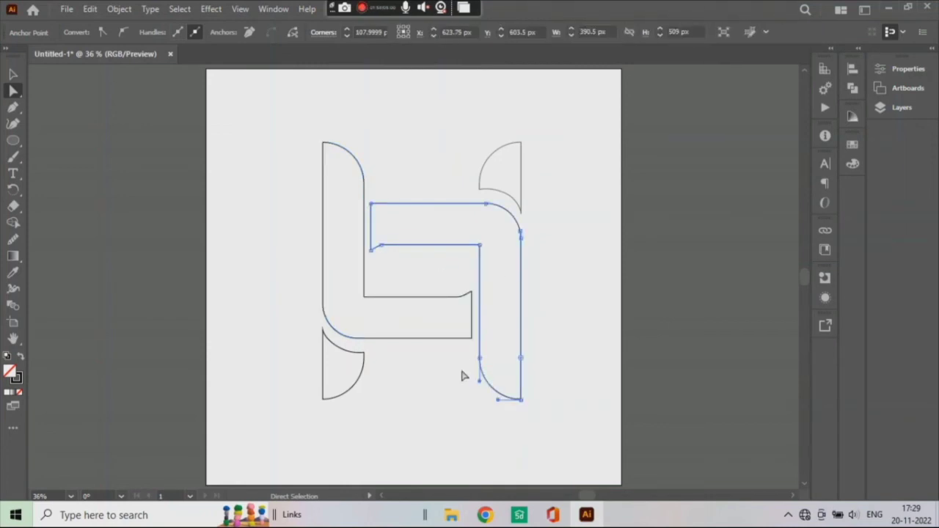
pyautogui.click(461, 377)
pyautogui.click(70, 498)
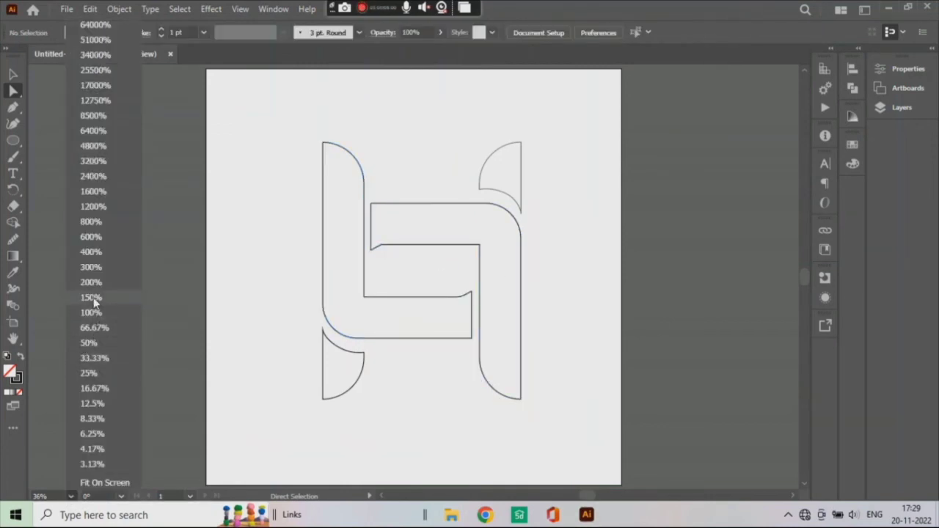
# - At 150% zoom, curve the notched ends of the lower and upper crossbars
pyautogui.click(91, 297)
pyautogui.click(657, 338)
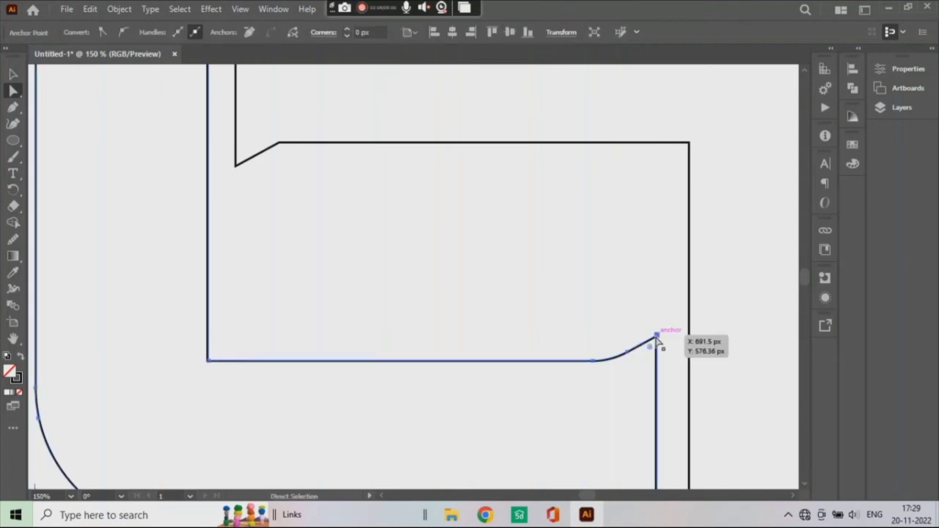
pyautogui.moveTo(649, 347)
pyautogui.mouseDown()
pyautogui.moveTo(473, 209)
pyautogui.moveTo(446, 104)
pyautogui.mouseUp()
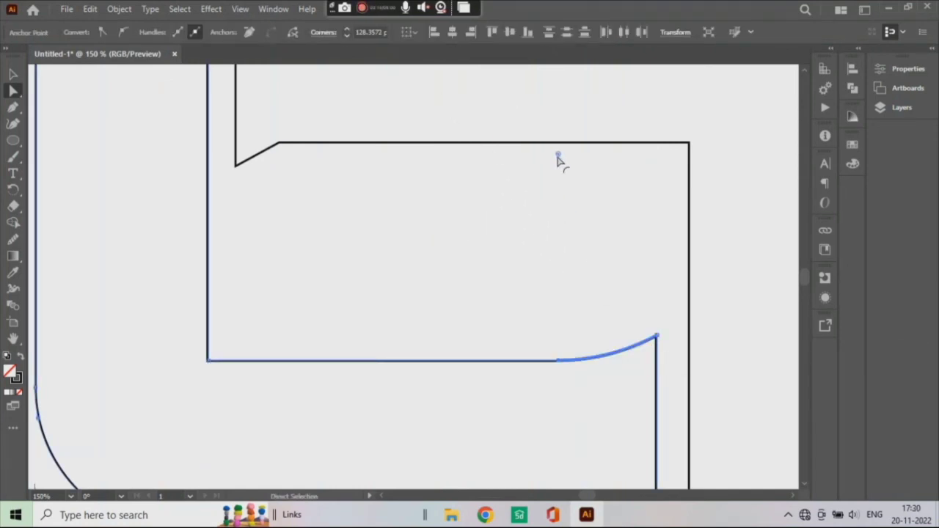
pyautogui.moveTo(558, 161); pyautogui.dragTo(576, 193)
pyautogui.click(285, 145)
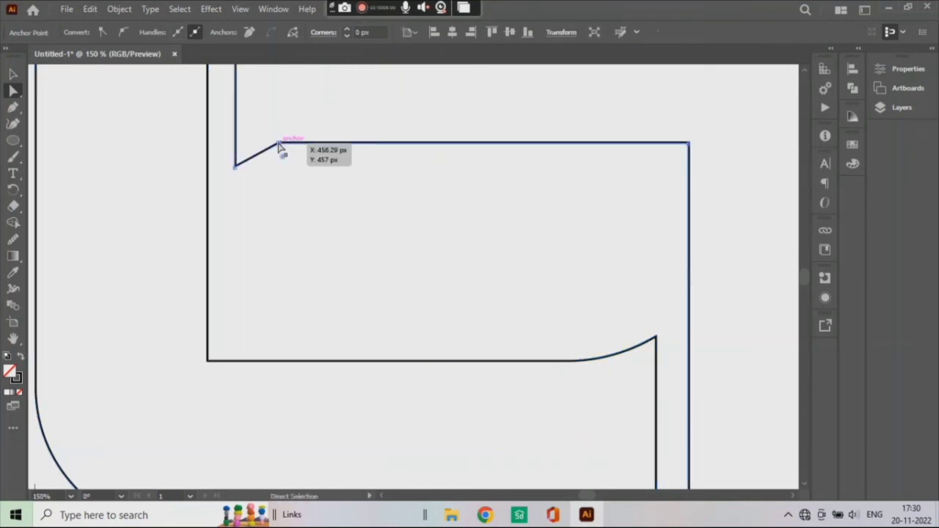
pyautogui.moveTo(289, 162)
pyautogui.mouseDown()
pyautogui.moveTo(380, 274)
pyautogui.moveTo(433, 254)
pyautogui.mouseUp()
pyautogui.click(433, 255)
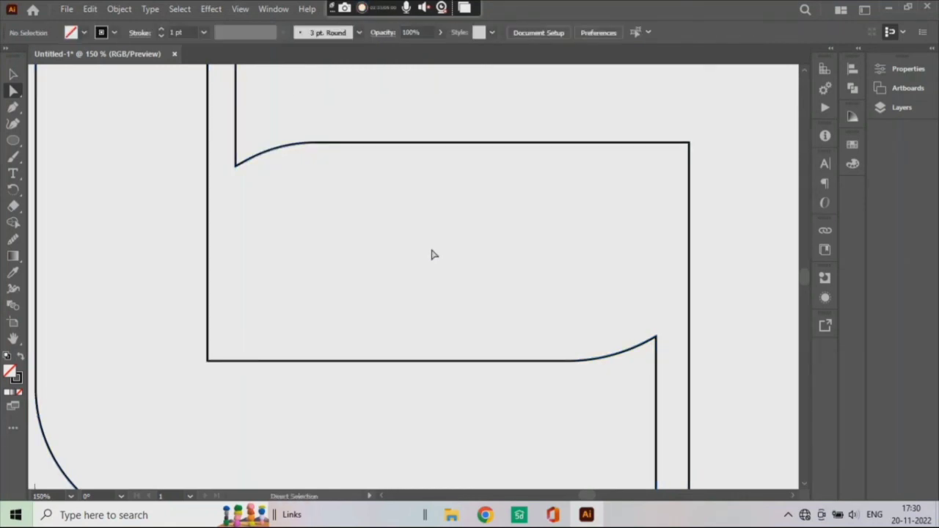
# - Round the counter's inner bottom-left and top-right corners, then fit the artboard in view
pyautogui.moveTo(190, 386)
pyautogui.mouseDown()
pyautogui.moveTo(214, 353)
pyautogui.moveTo(273, 341)
pyautogui.mouseUp()
pyautogui.click(689, 143)
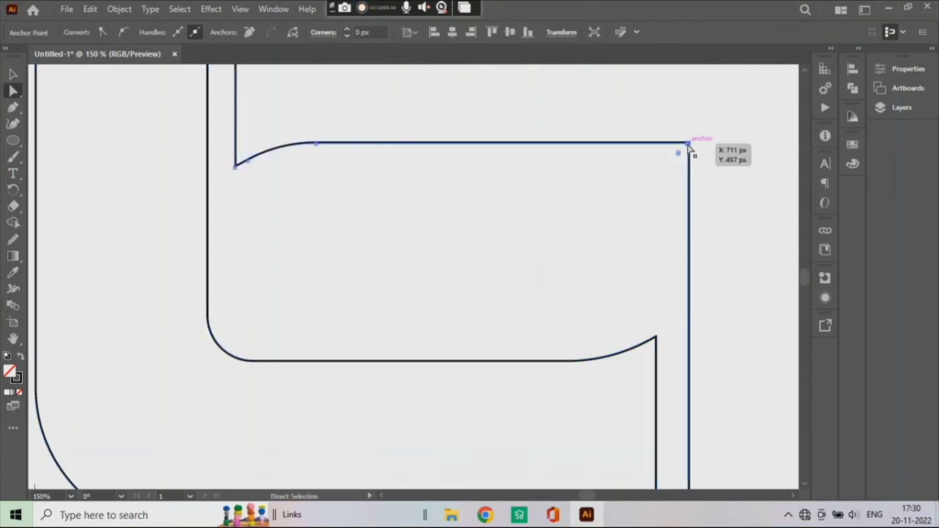
pyautogui.moveTo(682, 153); pyautogui.dragTo(632, 200)
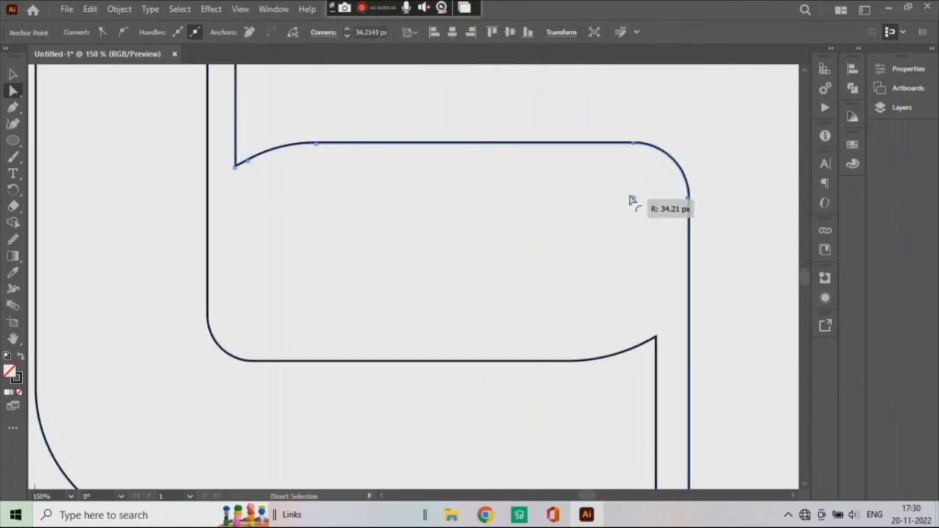
pyautogui.click(227, 357)
pyautogui.click(355, 295)
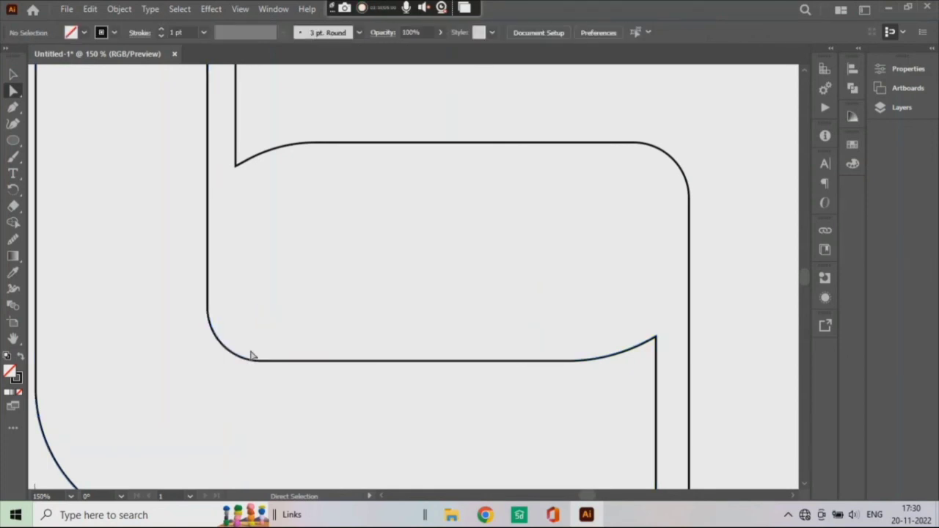
pyautogui.click(71, 496)
pyautogui.click(111, 482)
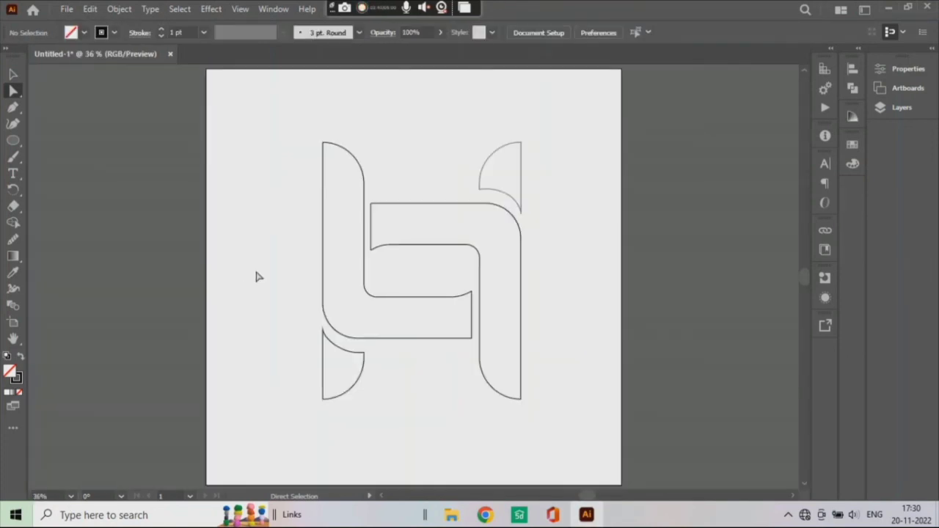
# - Select every piece of the H and swap fill and stroke to make it solid
pyautogui.press('v')
pyautogui.moveTo(266, 110); pyautogui.dragTo(598, 471)
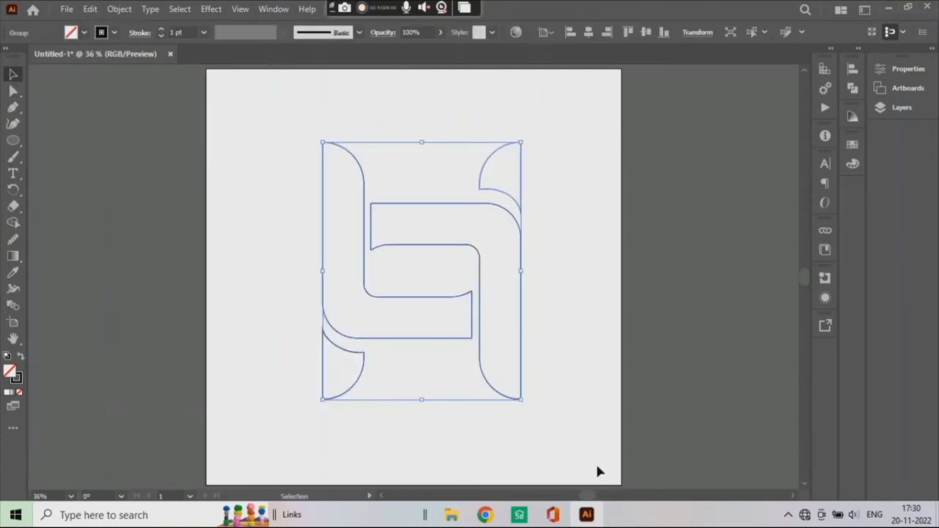
pyautogui.click(21, 357)
pyautogui.click(281, 281)
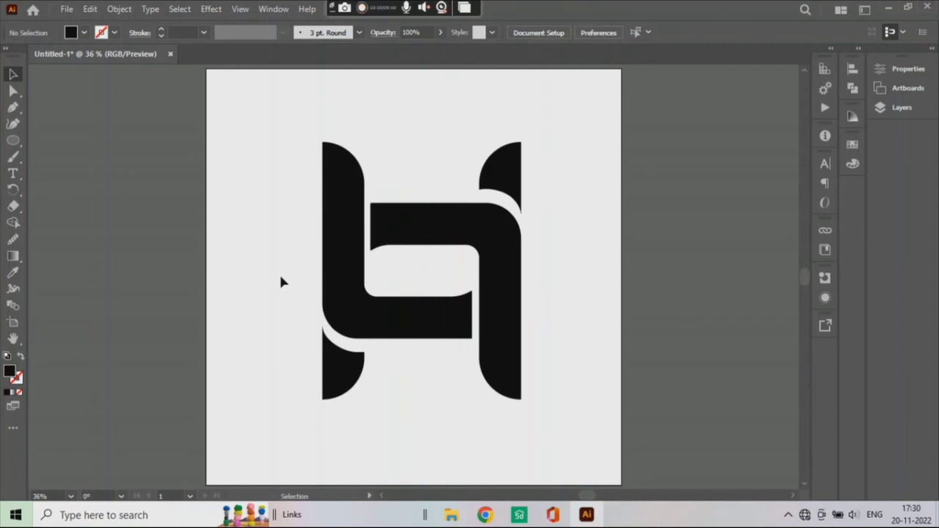
# - Set the H logo's fill colour to dark grey #232020
pyautogui.click(347, 270)
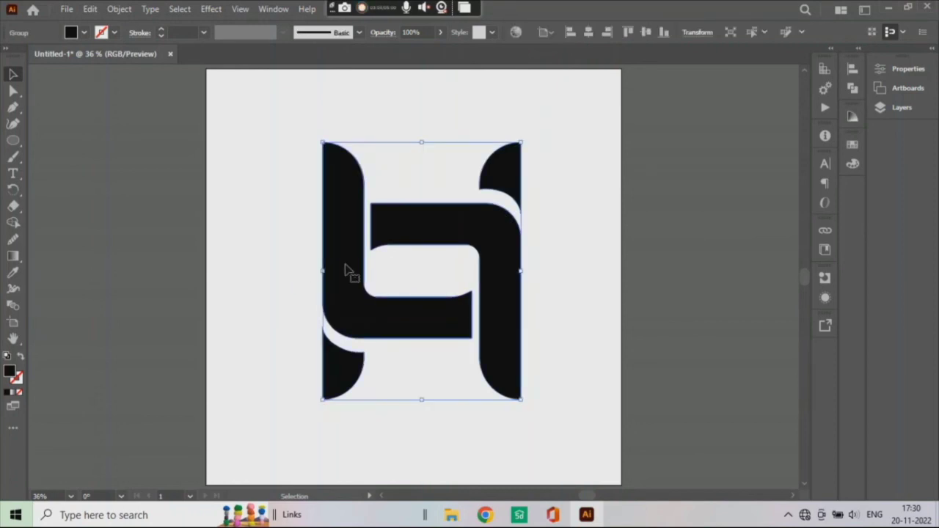
pyautogui.doubleClick(10, 372)
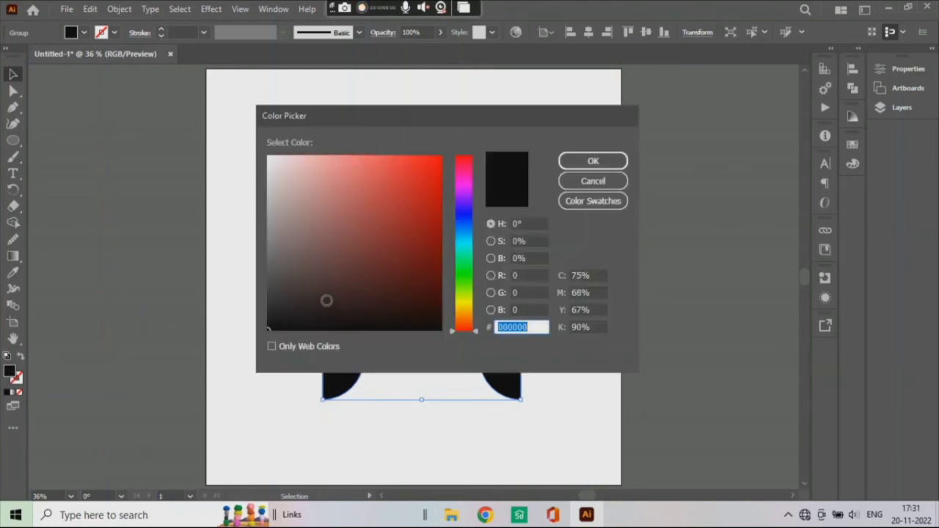
pyautogui.click(291, 307)
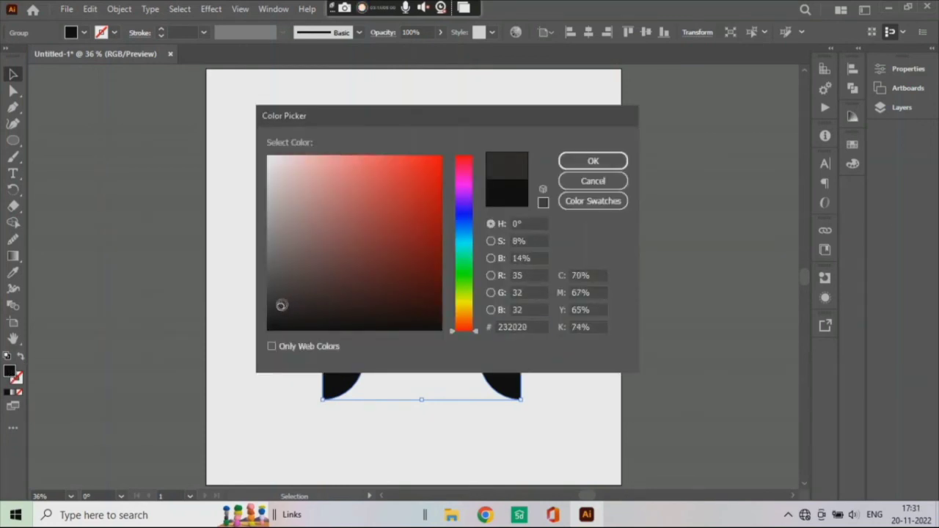
pyautogui.click(593, 161)
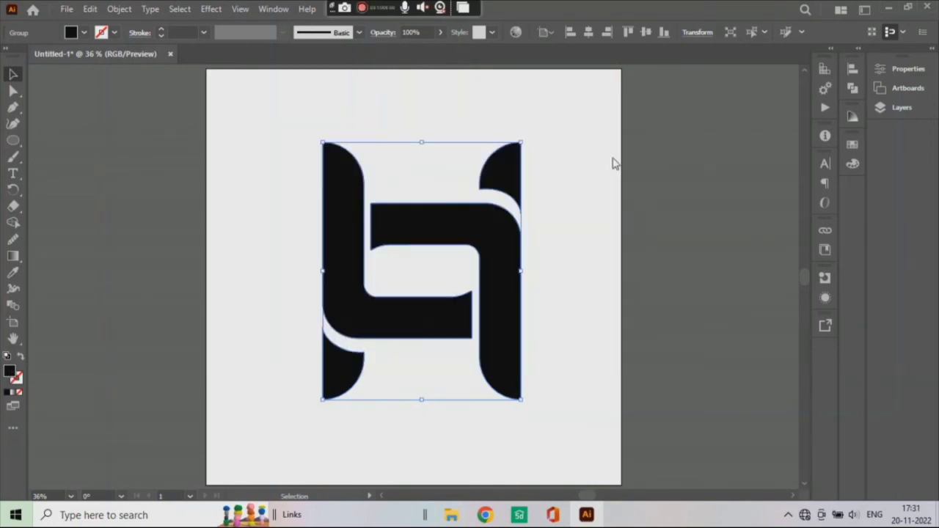
pyautogui.click(587, 251)
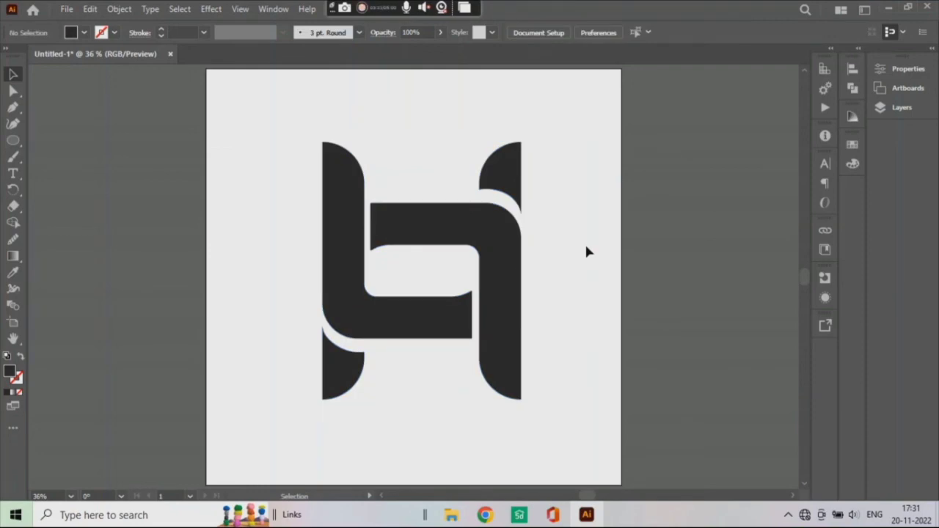